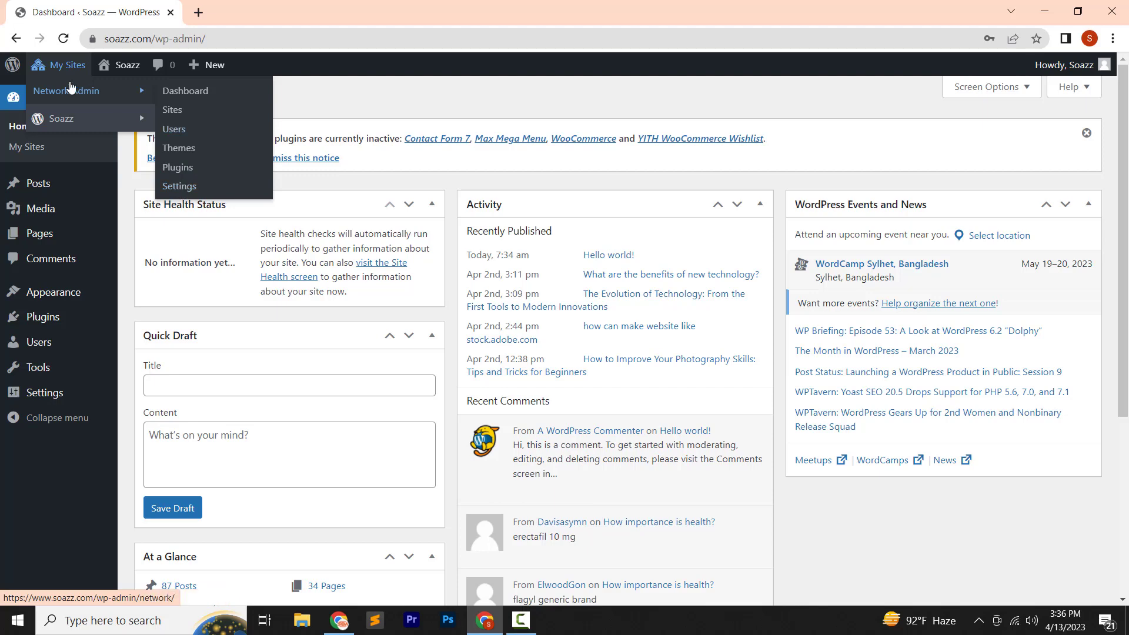
click(62, 94)
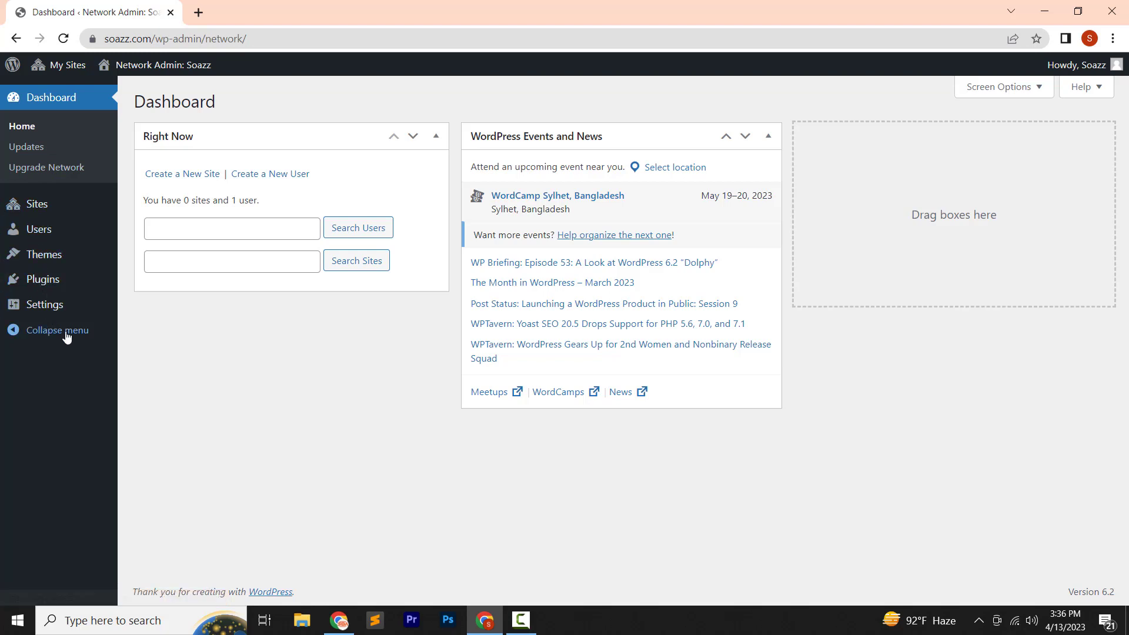
click(72, 205)
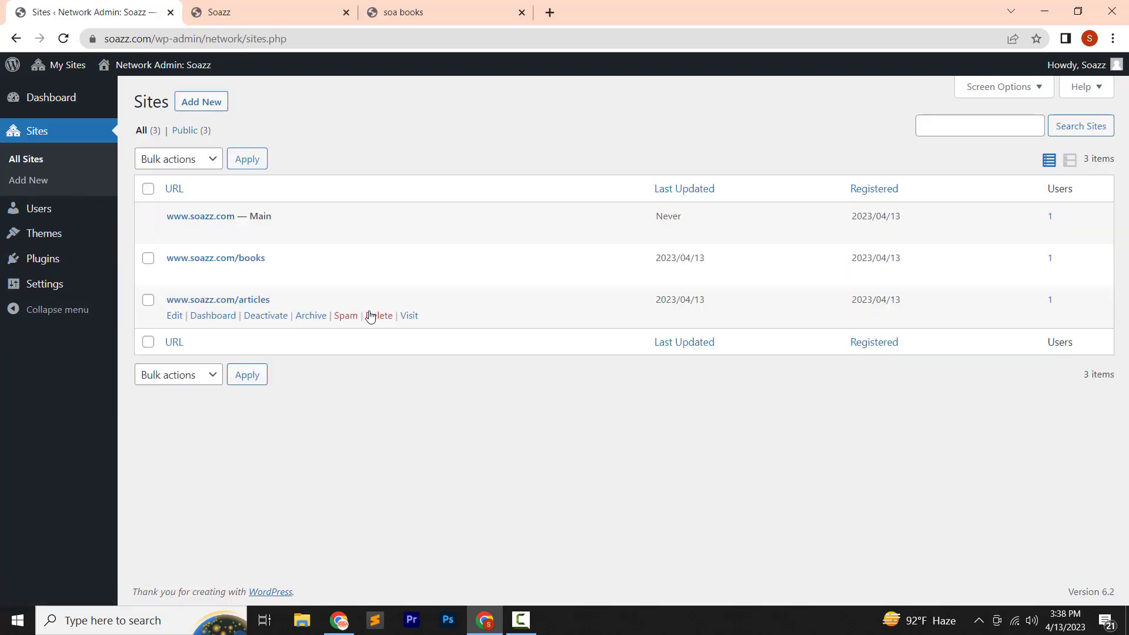
right_click(408, 315)
click(435, 327)
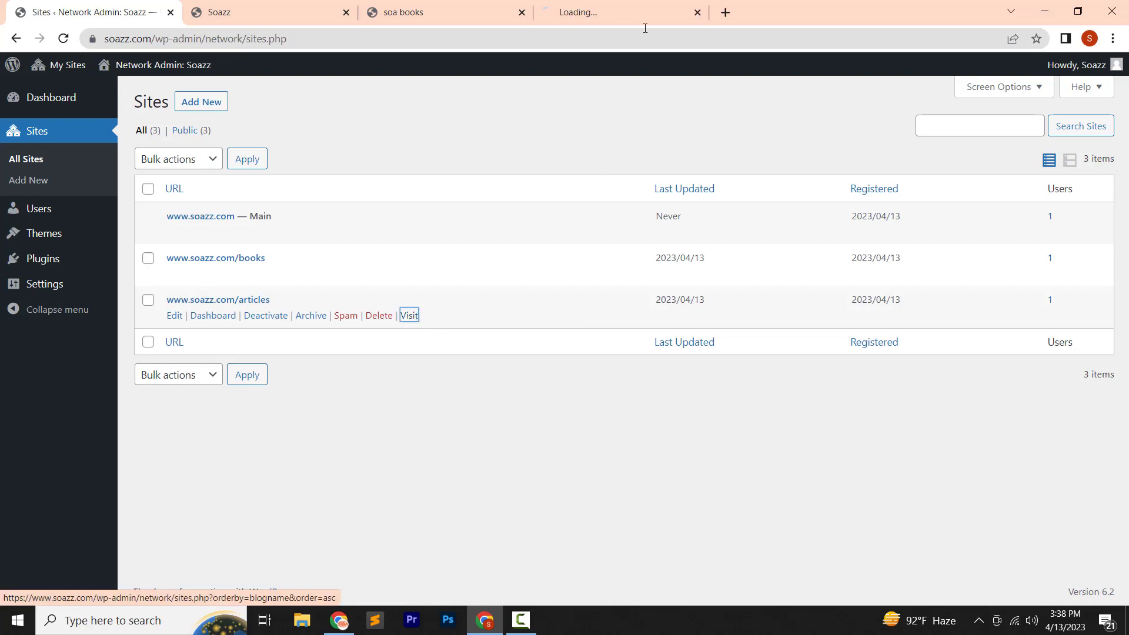
click(638, 14)
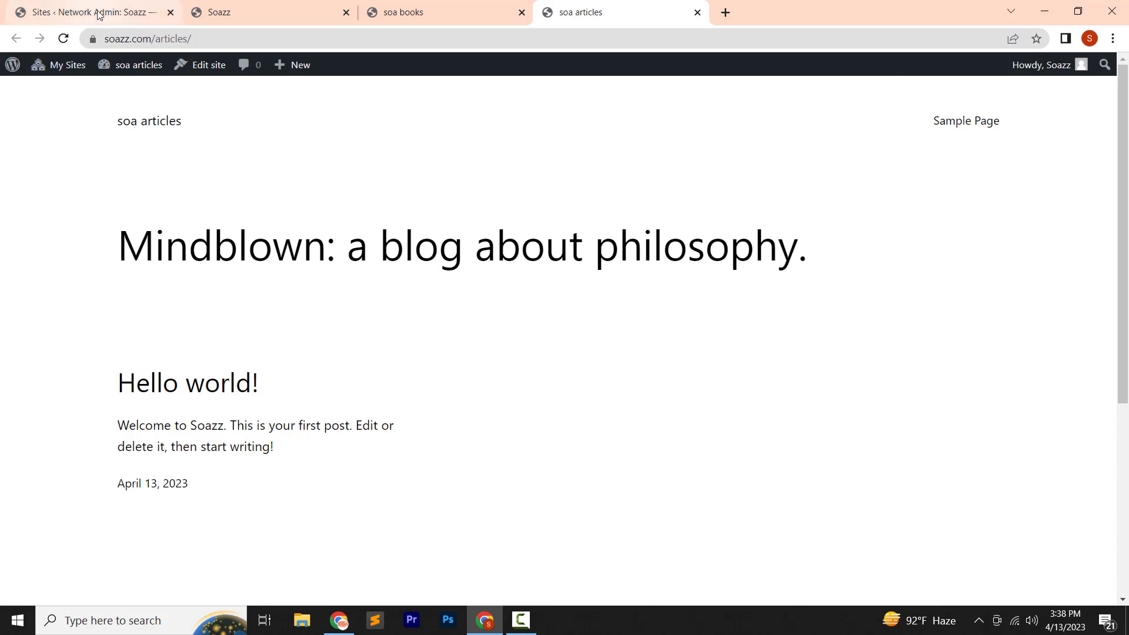
Look through the opened Soazz, soa books and soa articles sites
click(302, 6)
click(407, 6)
click(587, 6)
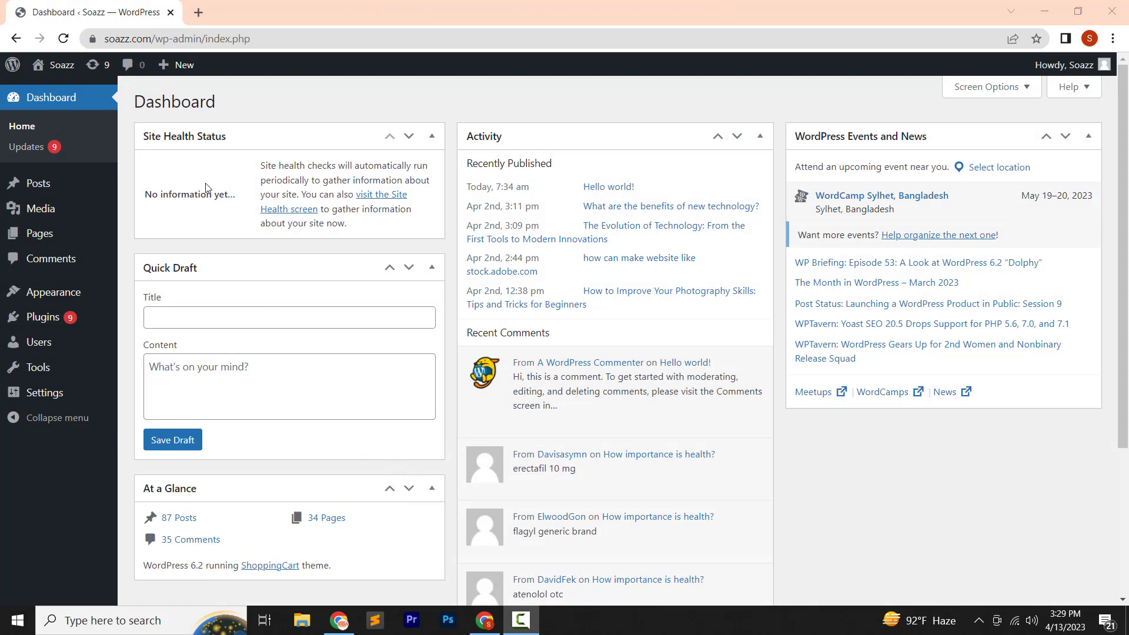
Switch to the cPanel File Manager and open wp-config.php from public_html for editing
click(395, 242)
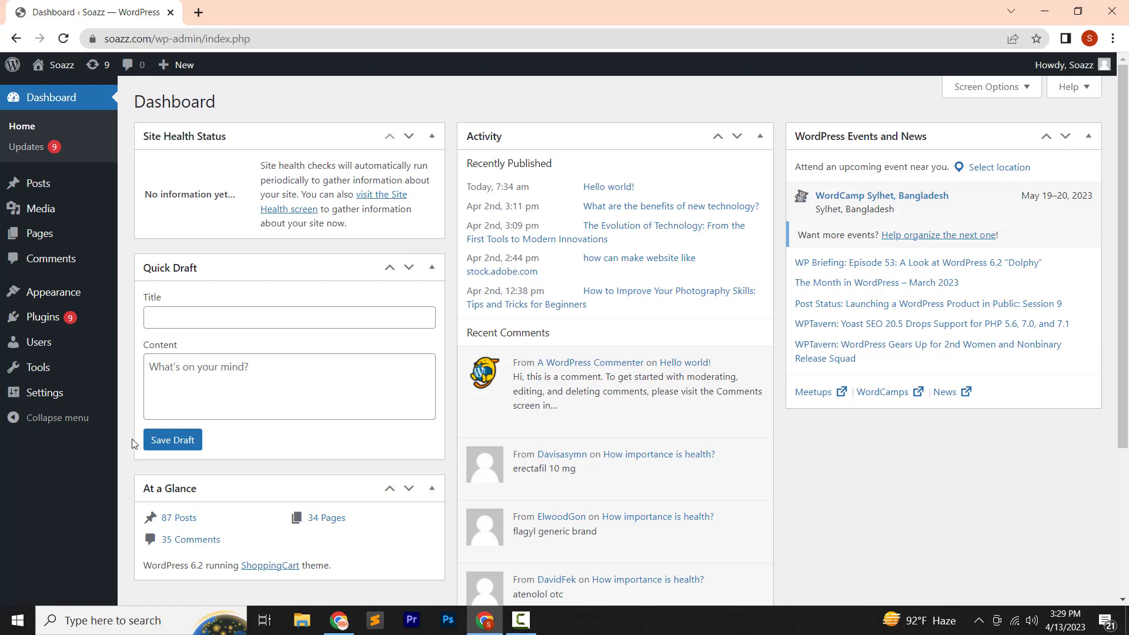
click(339, 620)
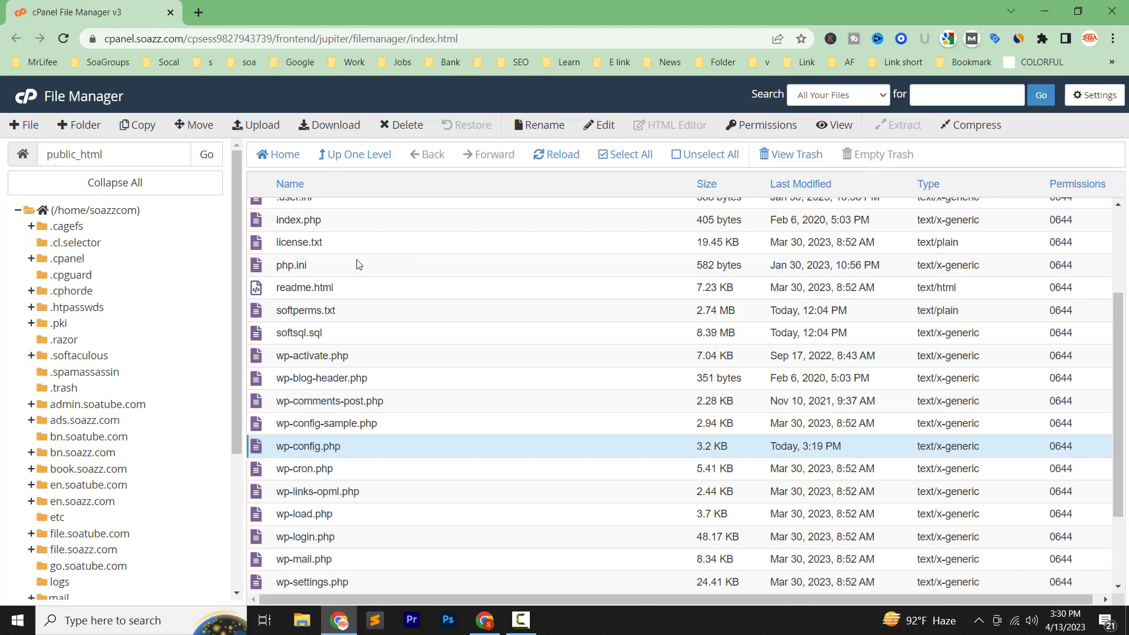
scroll(359, 265, up, 3)
scroll(380, 288, down, 3)
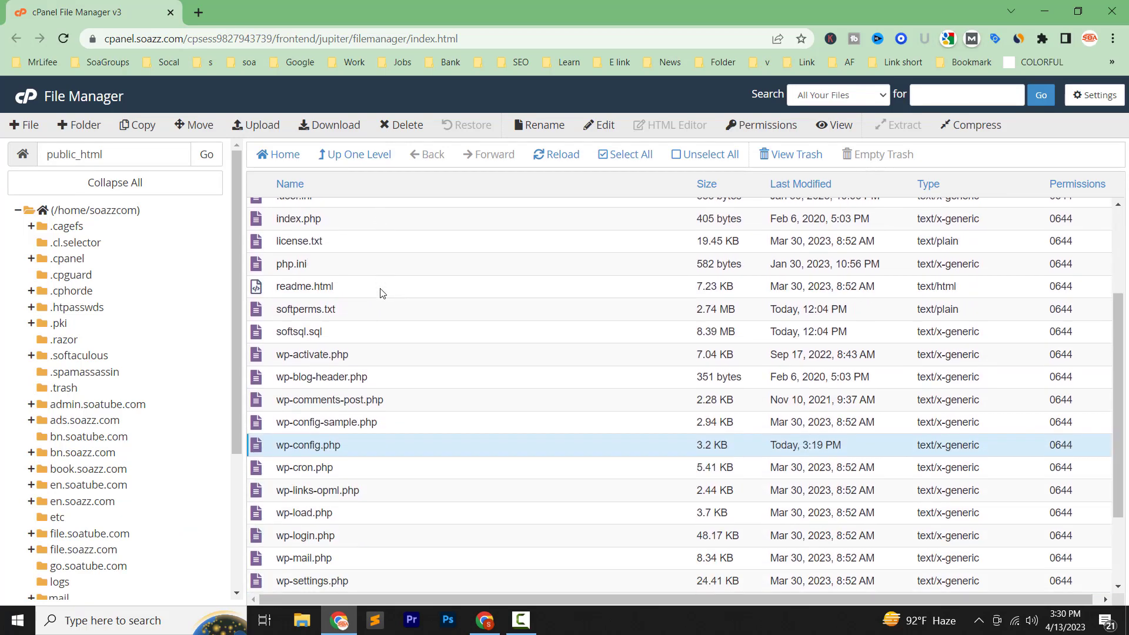
scroll(376, 299, down, 2)
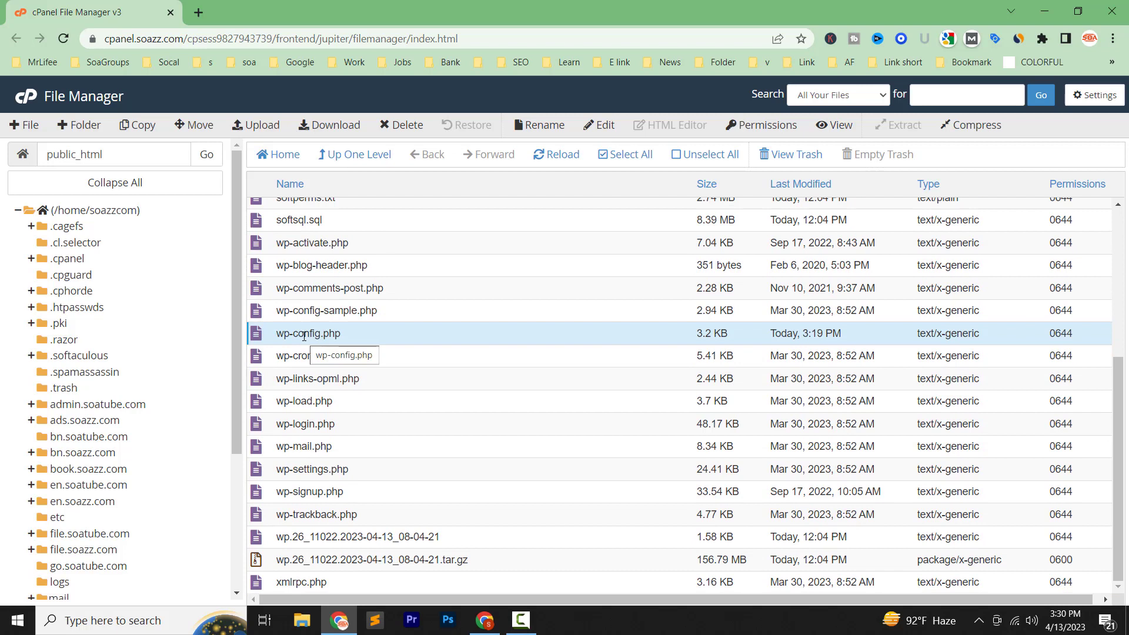
double_click(304, 334)
click(436, 330)
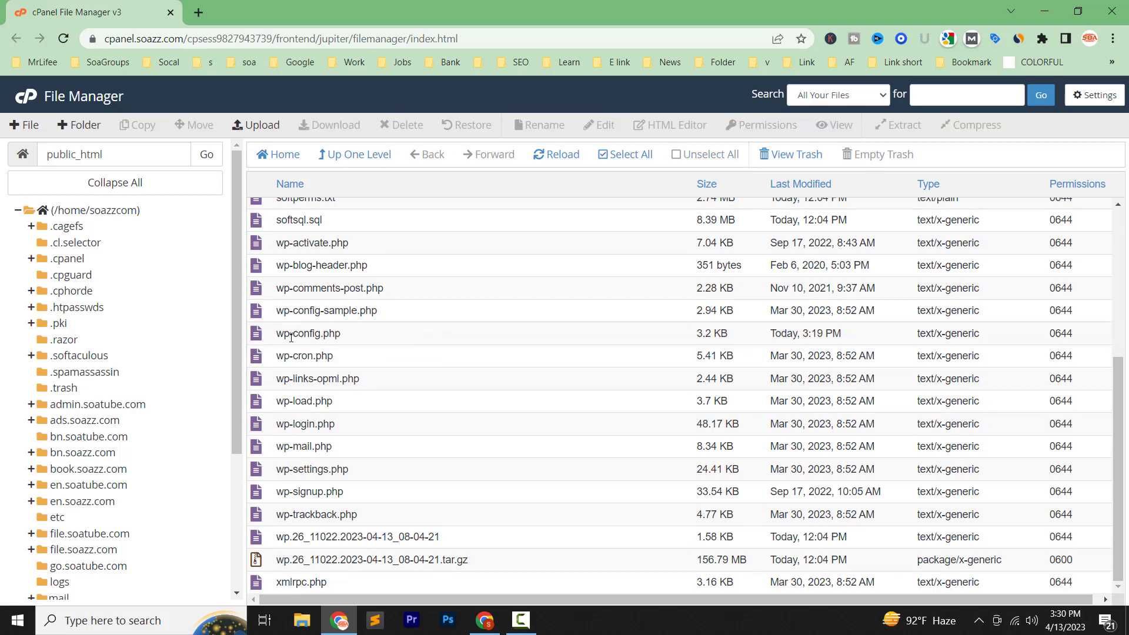
click(291, 338)
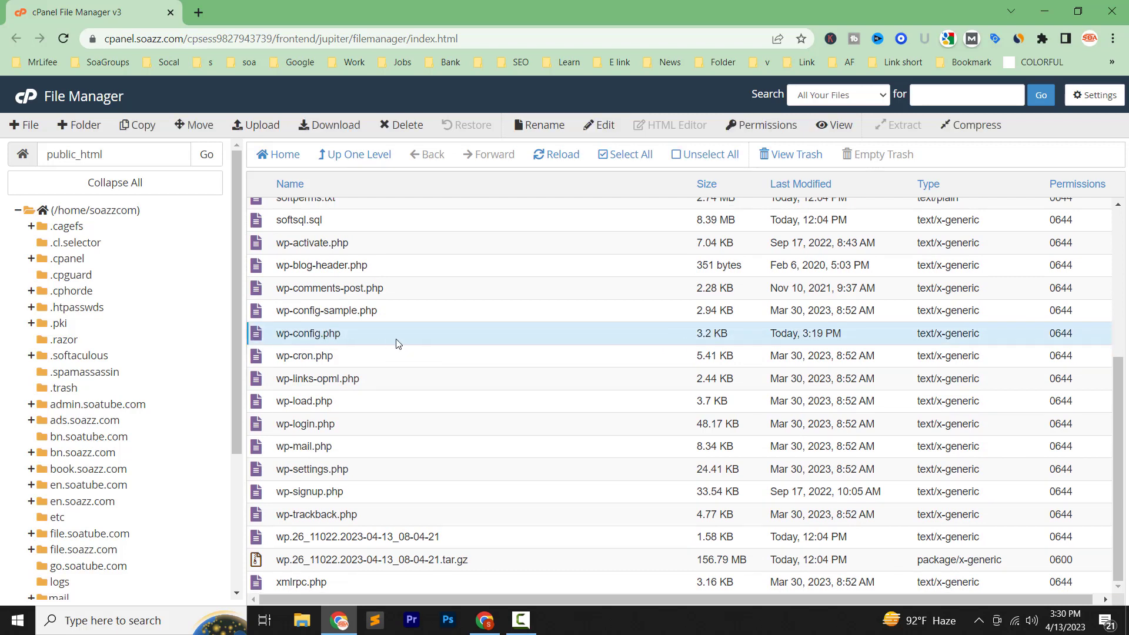
right_click(396, 341)
click(439, 392)
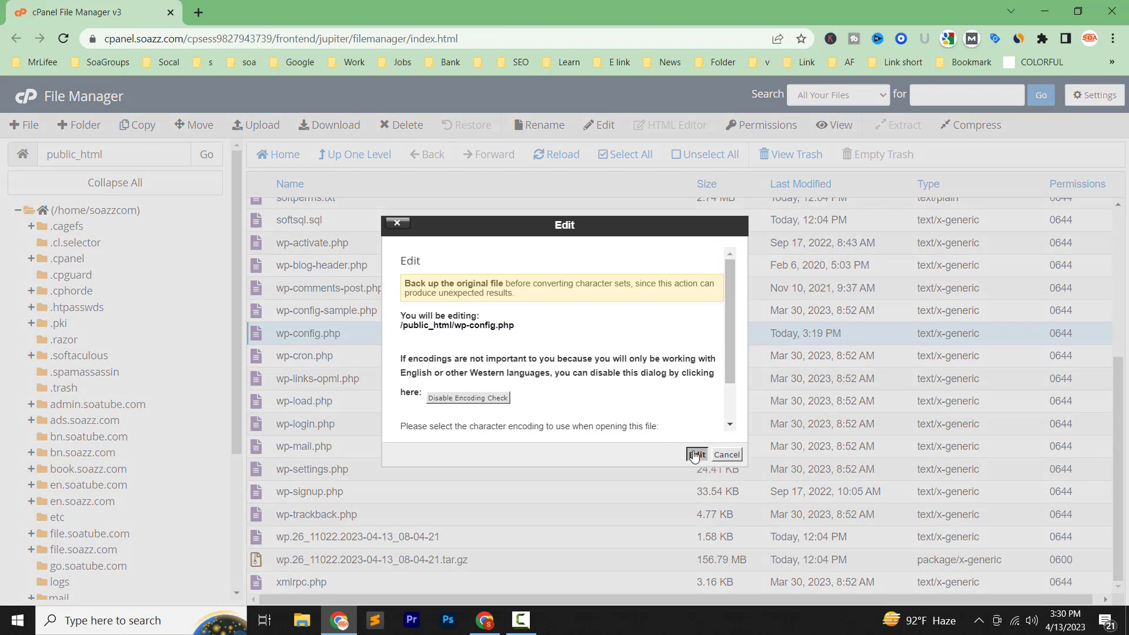
click(695, 455)
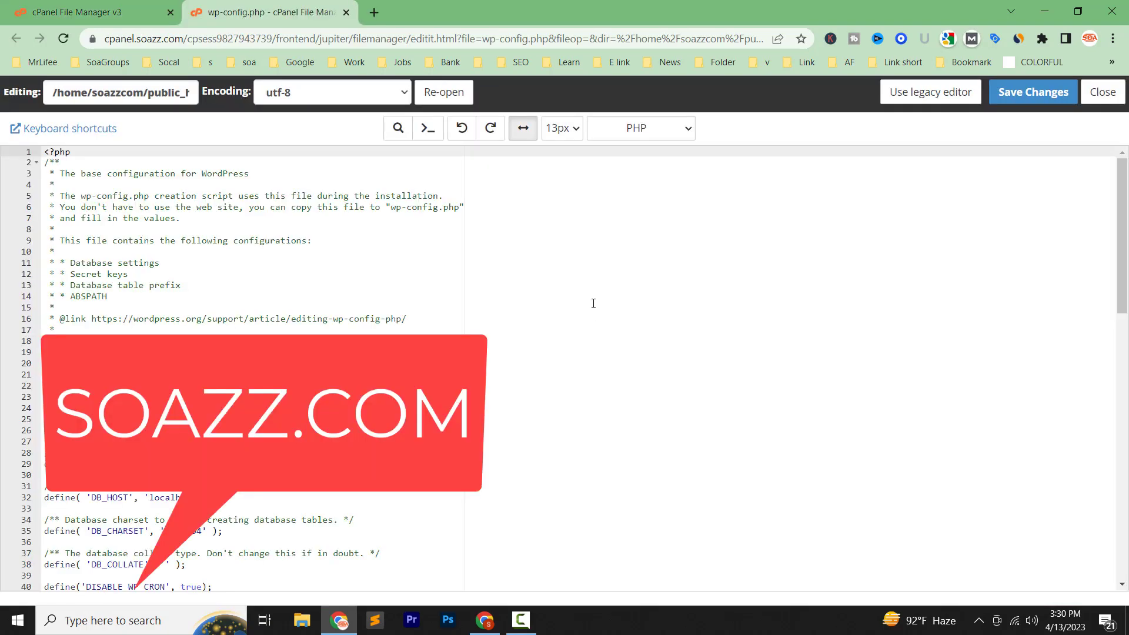
Add the line define( 'WP_ALLOW_MULTISITE', true ); above the "stop editing" comment in wp-config.php and save the file
scroll(593, 302, down, 12)
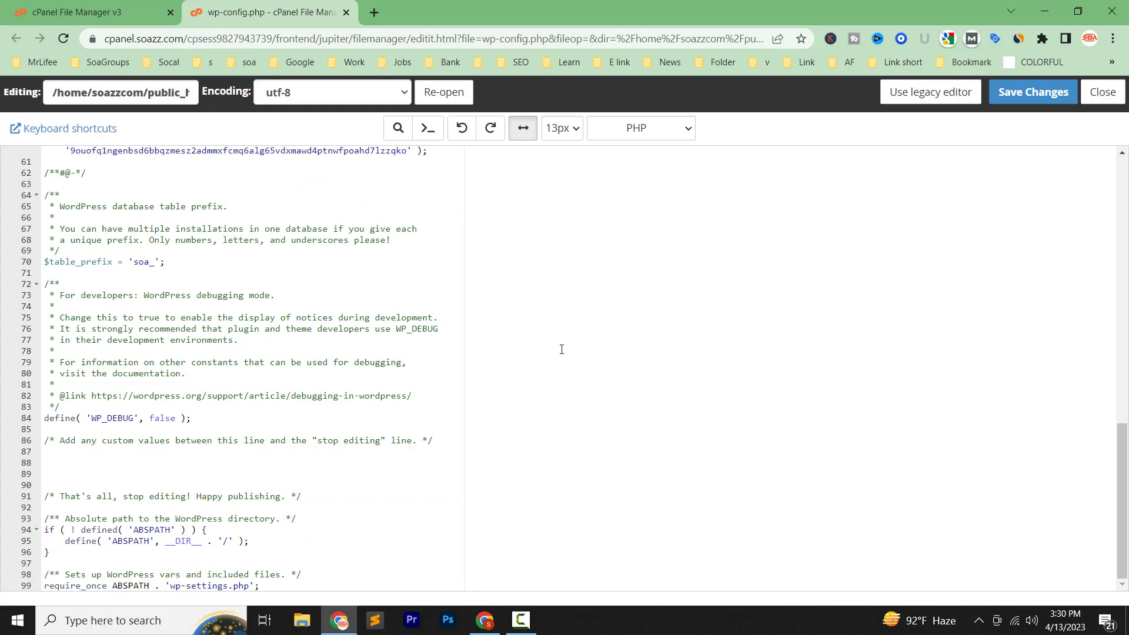
double_click(333, 440)
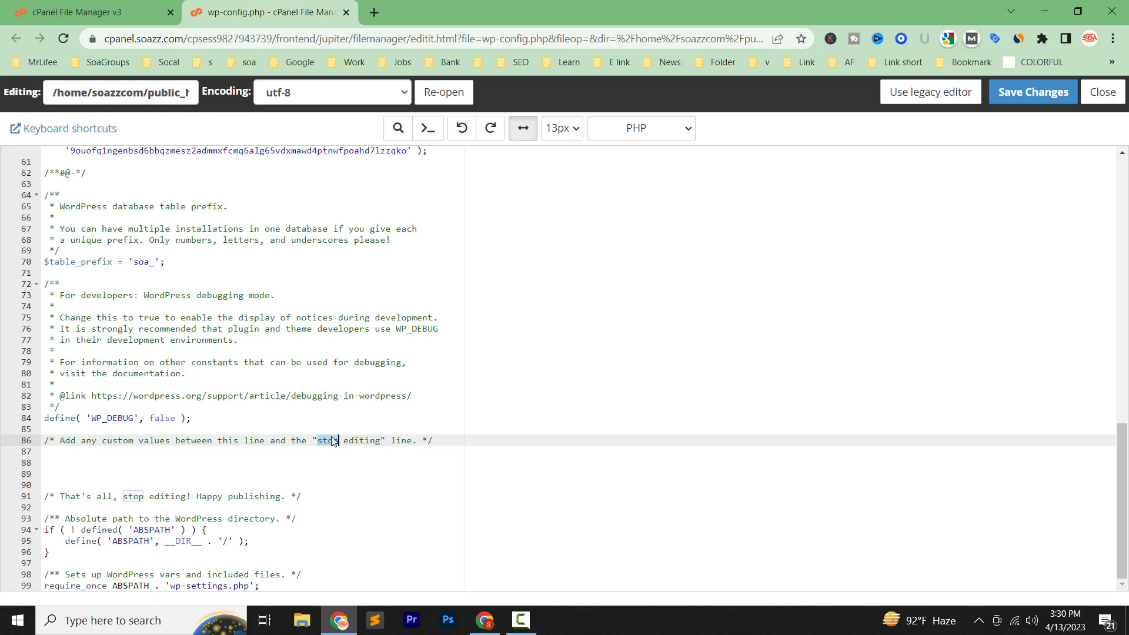
double_click(126, 496)
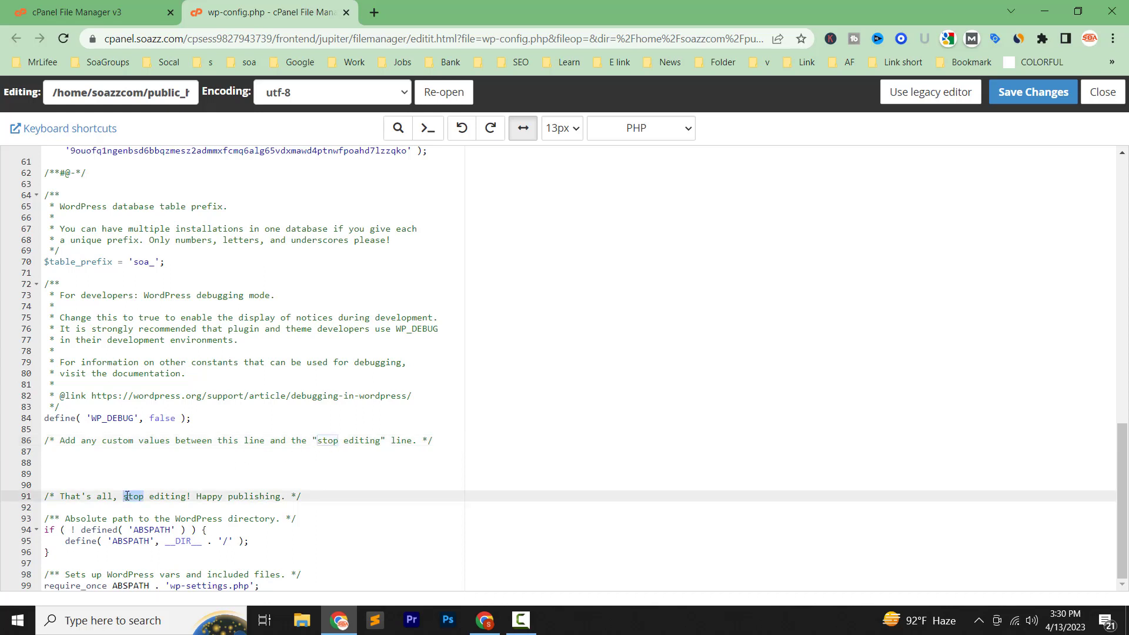
click(213, 466)
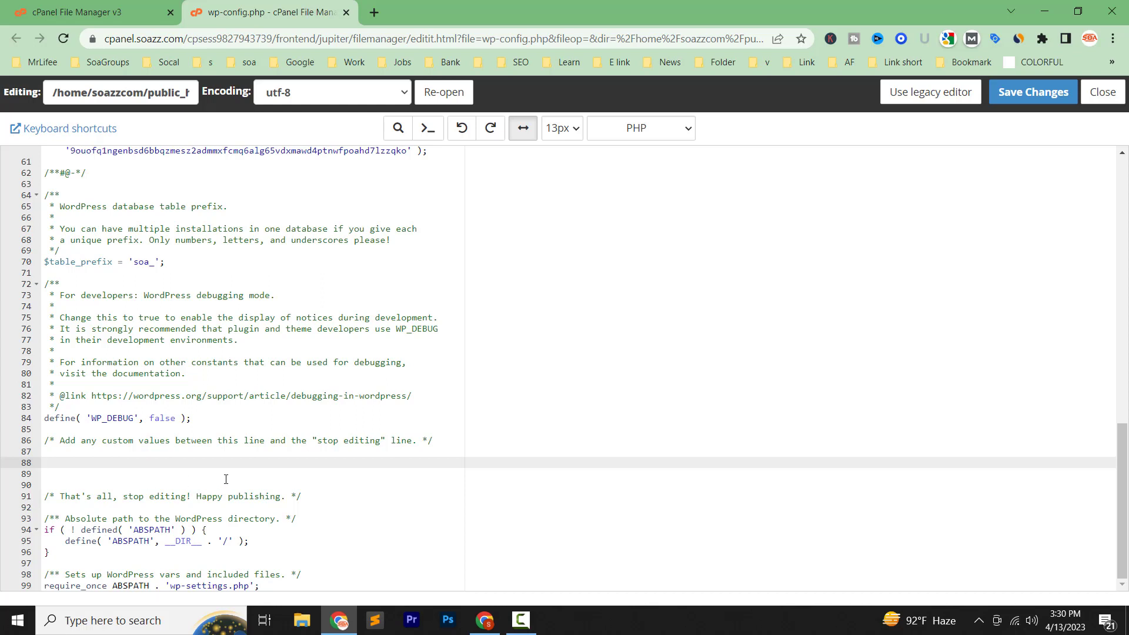
key(Return)
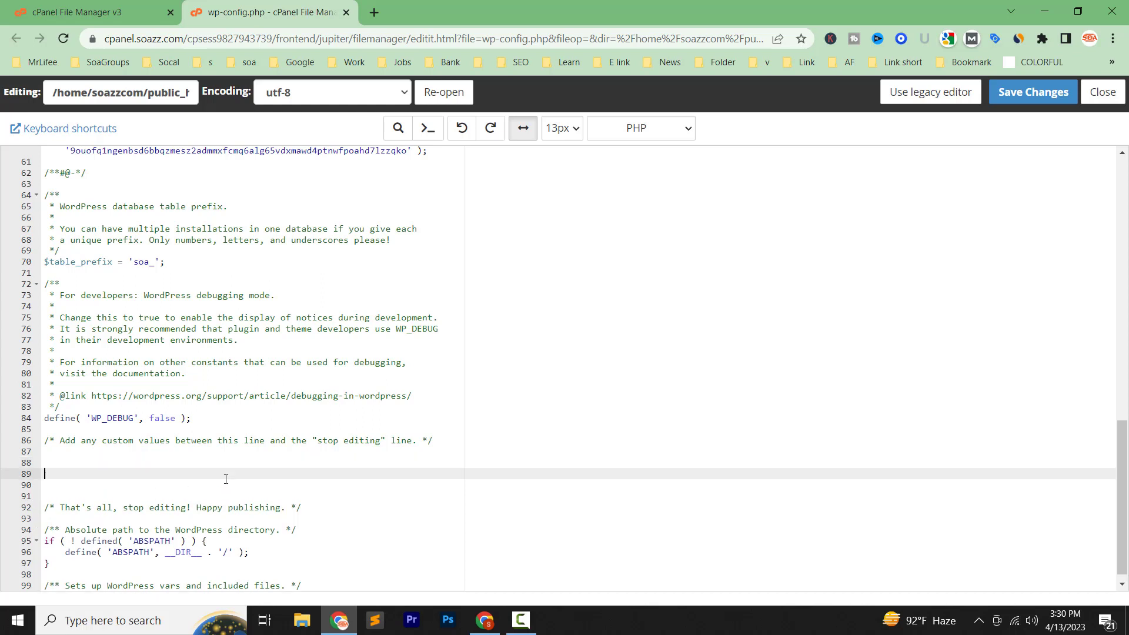
text(define( 'WP_ALLOW_MULTISITE', true );)
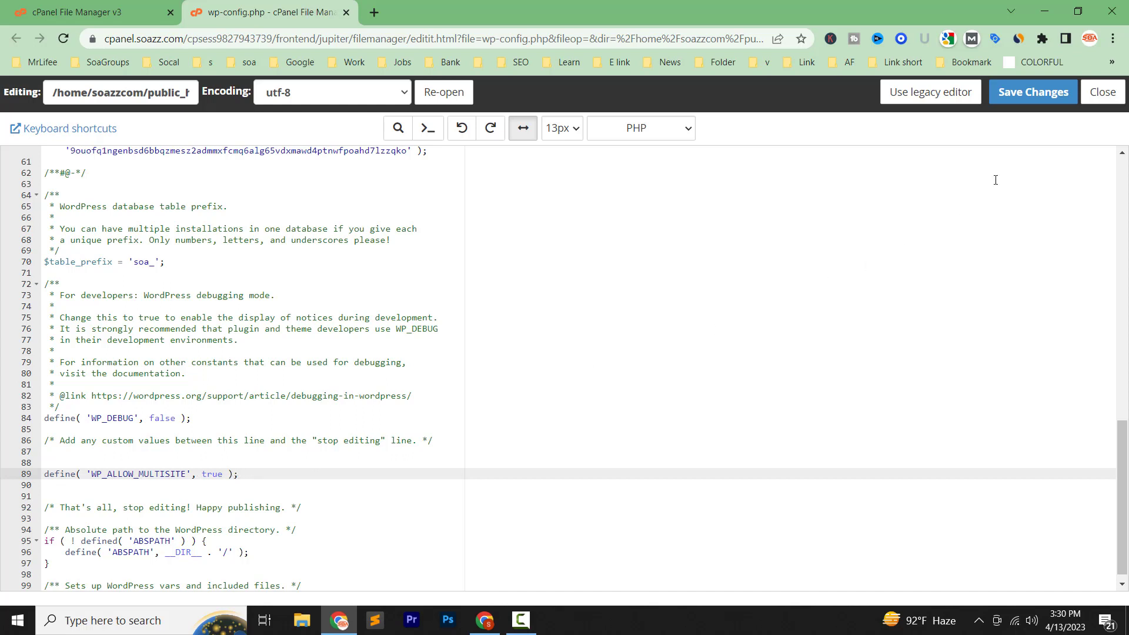
click(1037, 94)
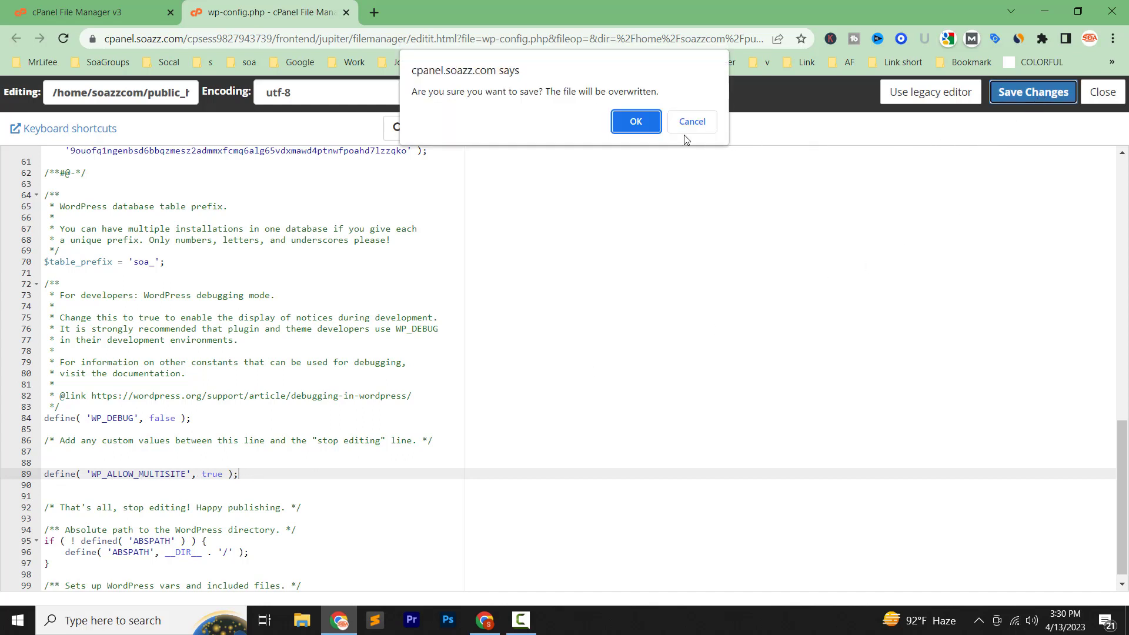
click(636, 121)
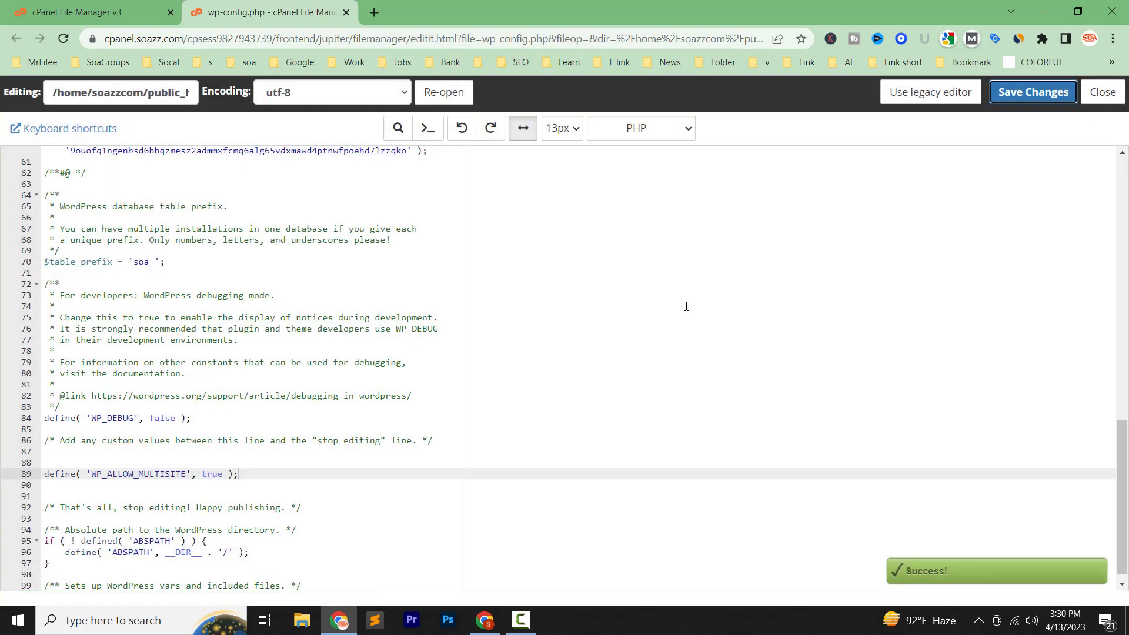
Switch to the WordPress dashboard and open the Network Setup page
click(486, 622)
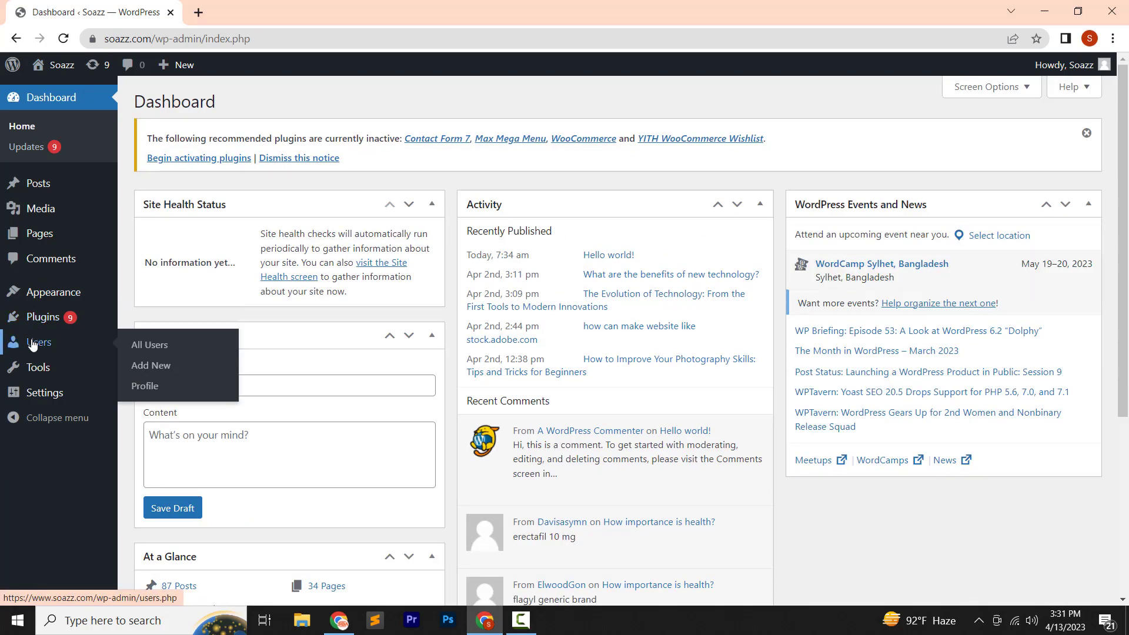
mouse_move(43, 301)
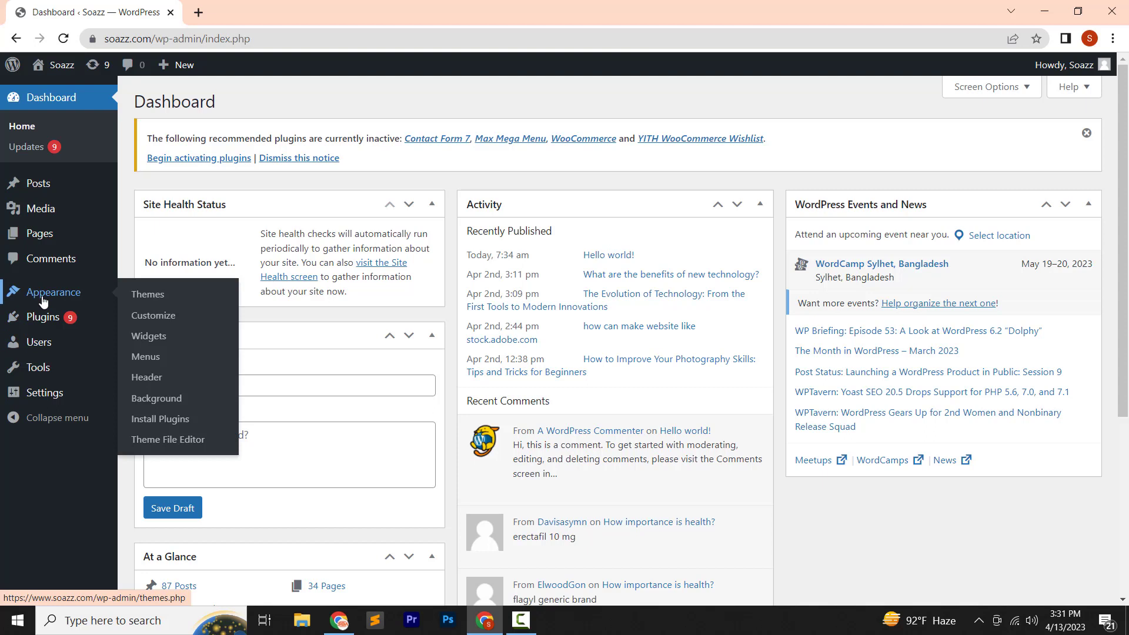
mouse_move(40, 369)
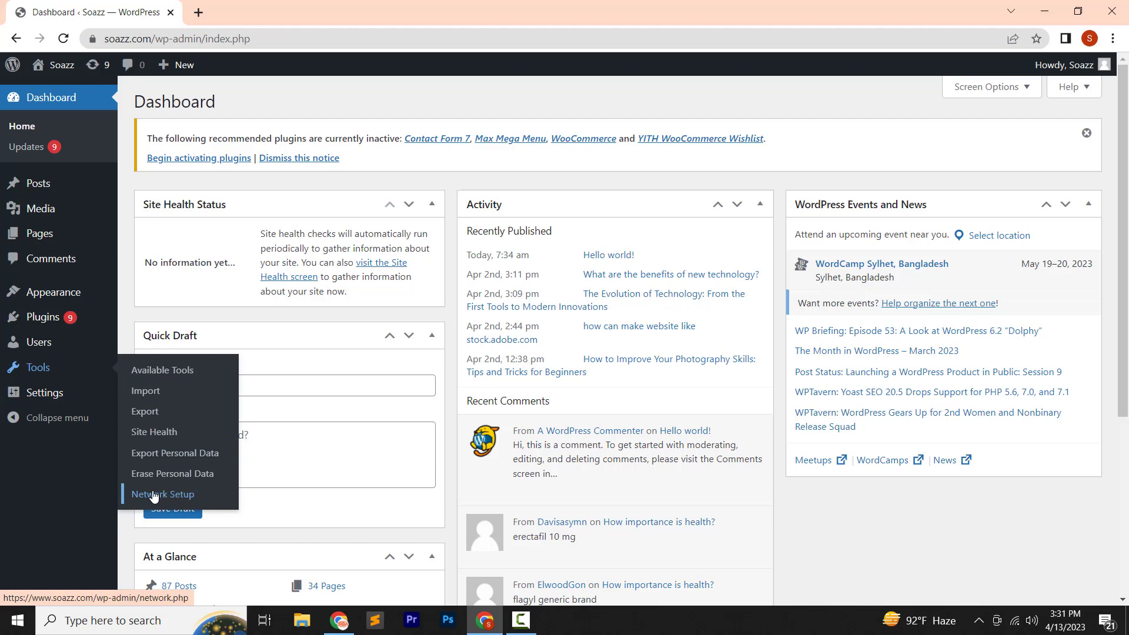
click(195, 493)
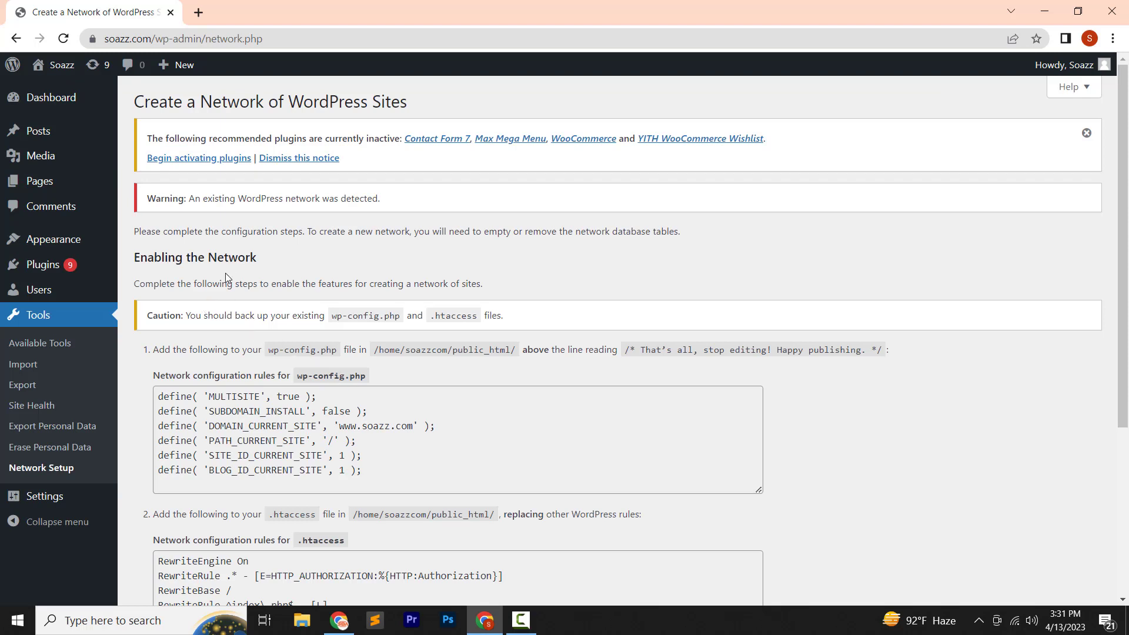
Examine the backup caution and the instruction on where to place the wp-config.php rules
double_click(165, 318)
drag(332, 317, 478, 315)
click(470, 318)
drag(709, 352, 725, 352)
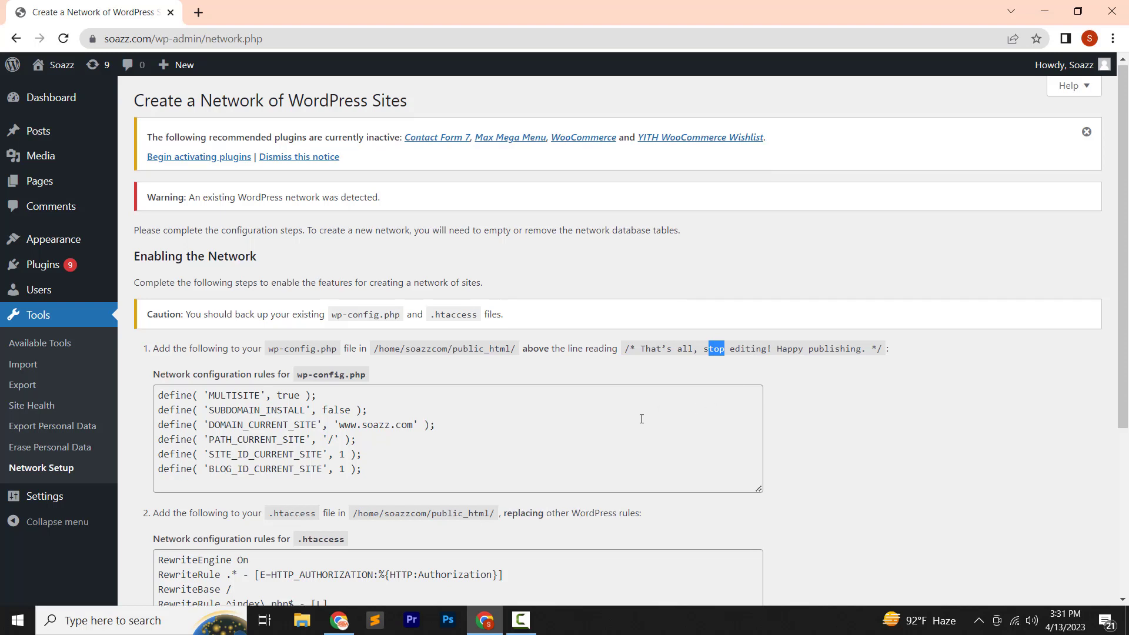
Copy all the network configuration rules given for wp-config.php
scroll(545, 414, down, 1)
click(327, 397)
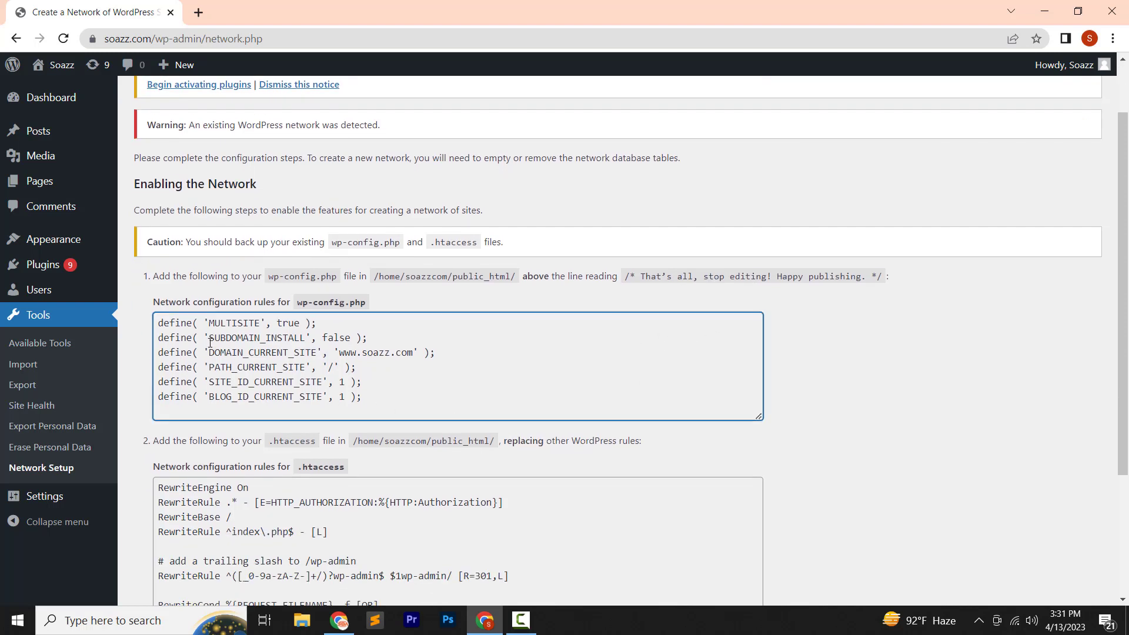
drag(404, 405, 151, 321)
key(ctrl+c)
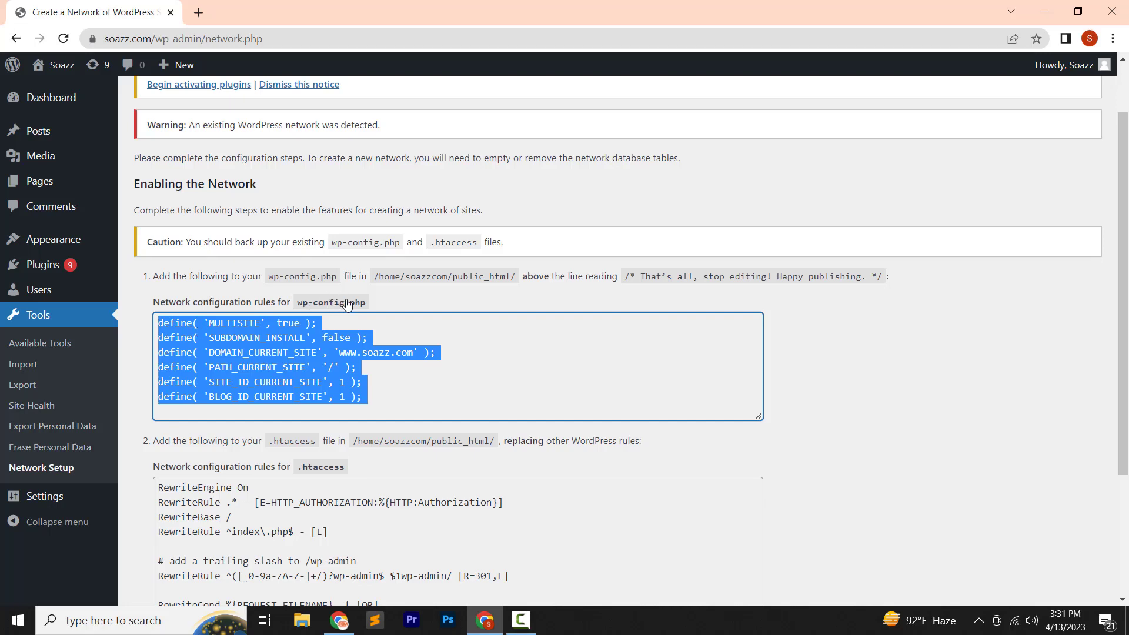
Switch back to the wp-config.php editor and paste the copied network rules below the WP_ALLOW_MULTISITE line, leaving two blank lines between them
click(339, 621)
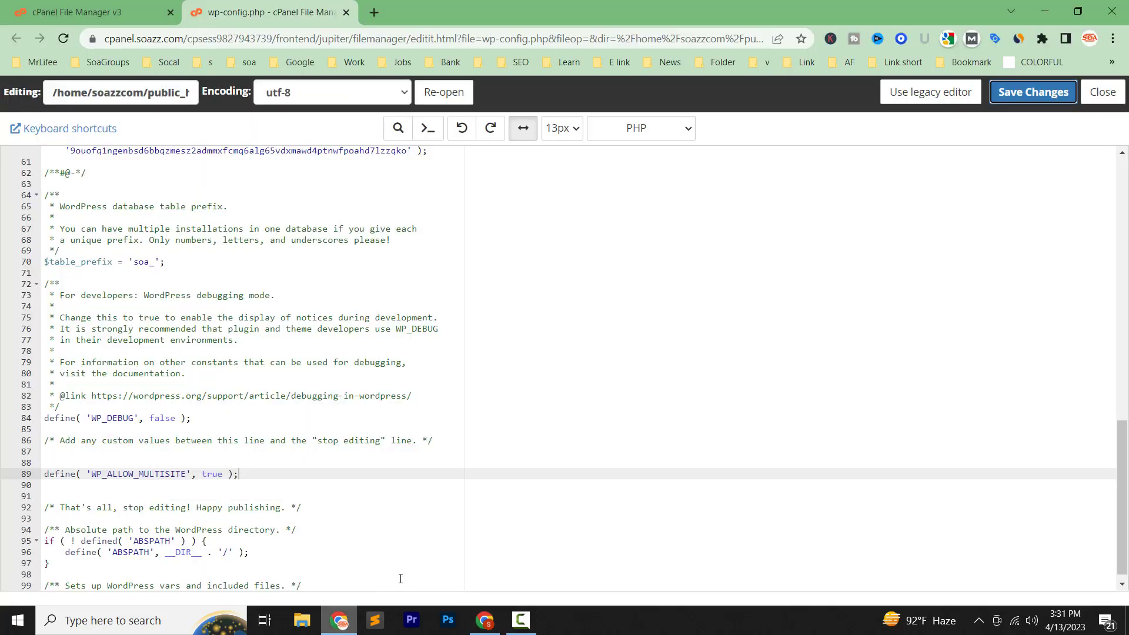
scroll(740, 299, down, 1)
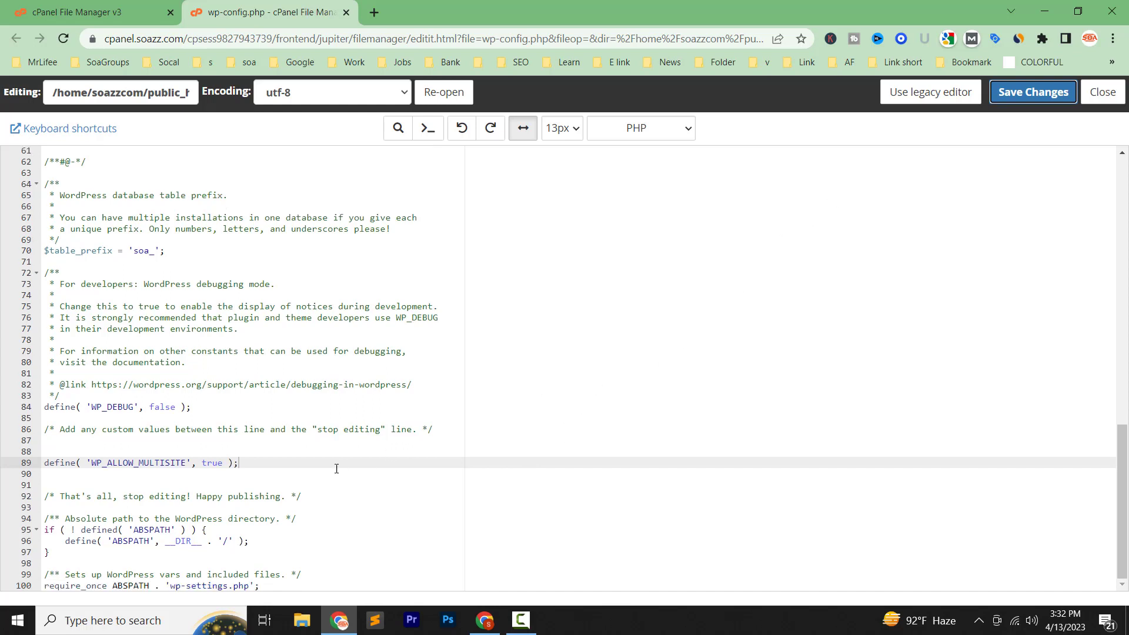
click(252, 461)
click(328, 430)
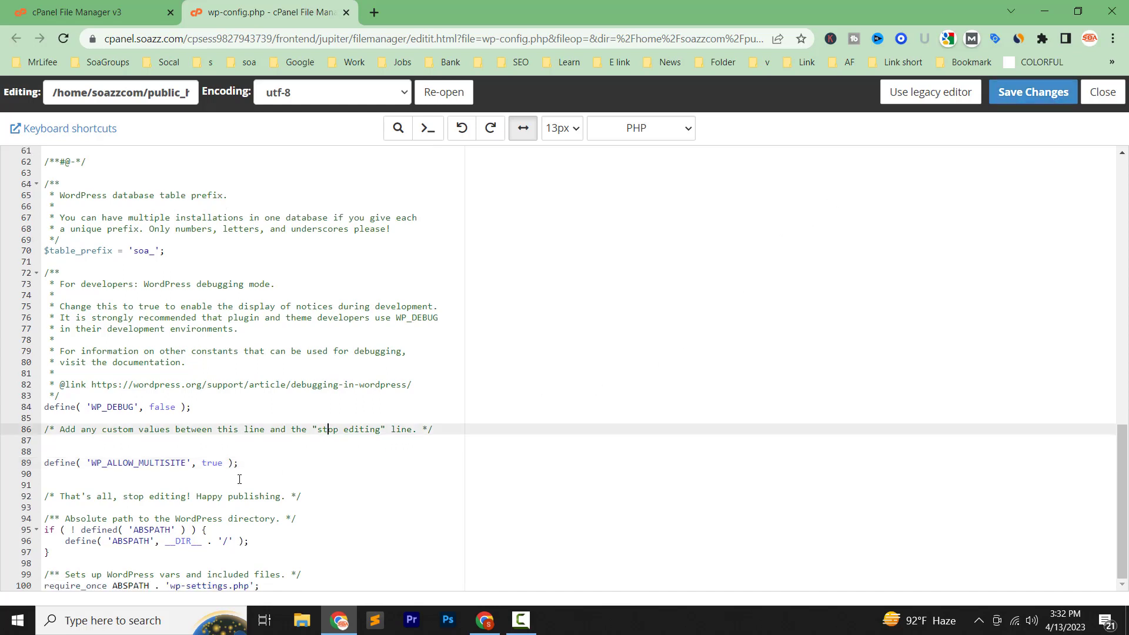
click(137, 498)
click(280, 461)
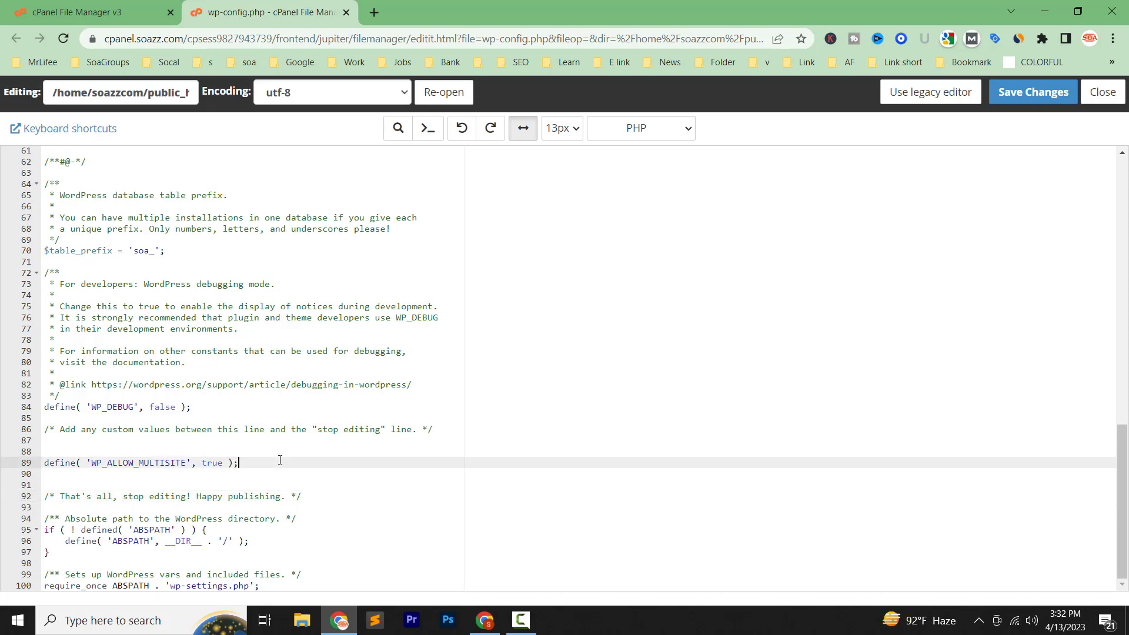
key(Return)
key(Return)
key(Return)
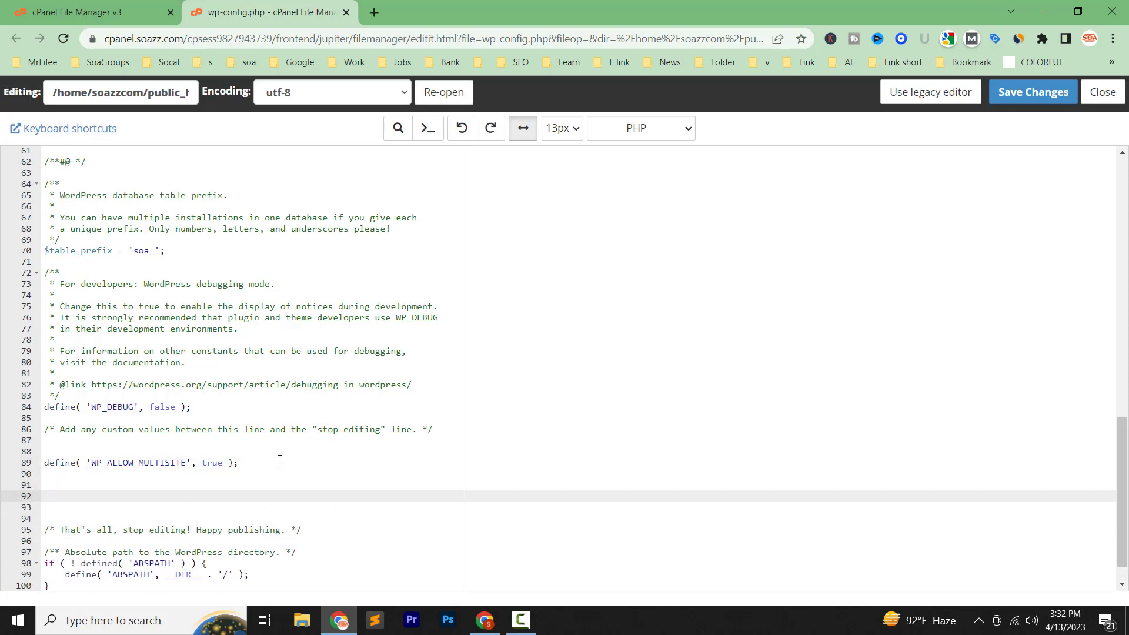
key(ctrl+v)
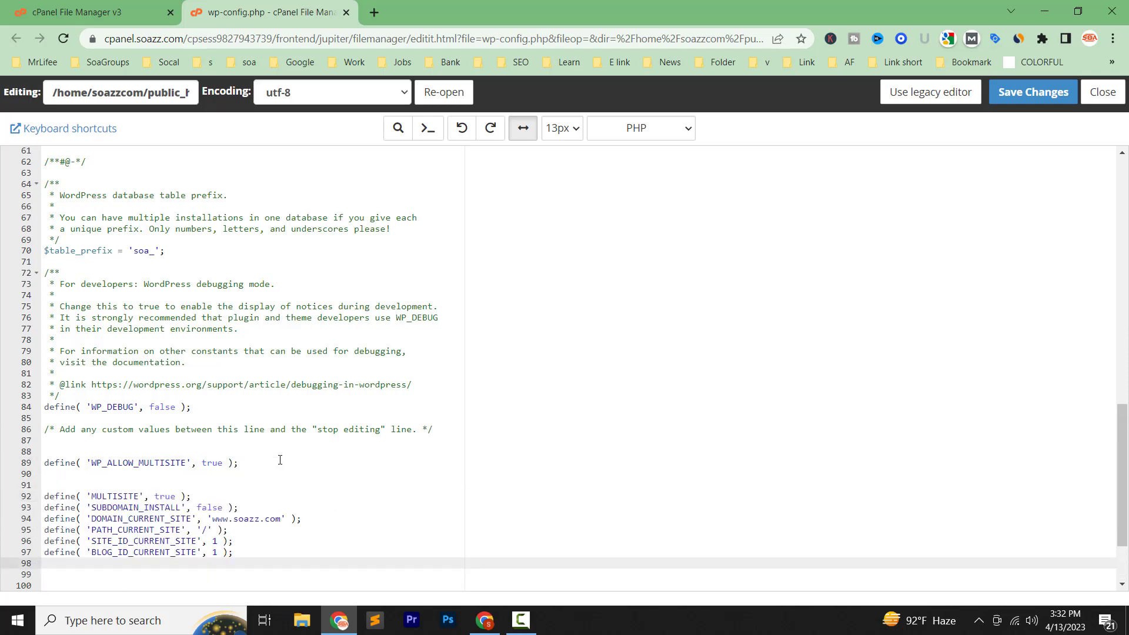
scroll(250, 459, down, 2)
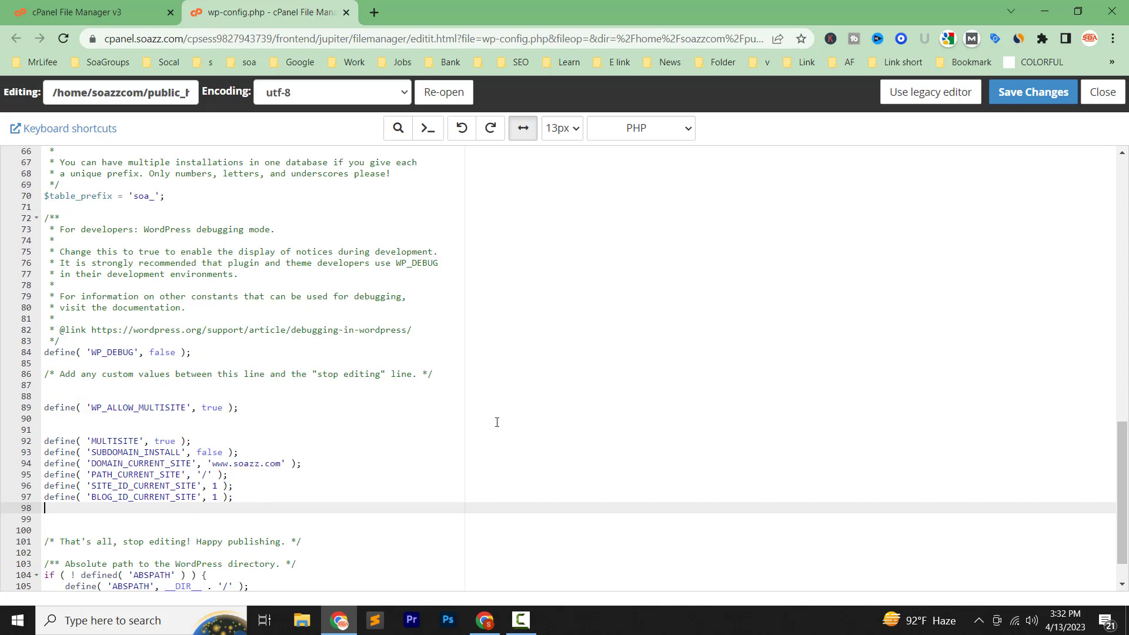
Save the edited wp-config.php, overwriting the existing file
click(1034, 92)
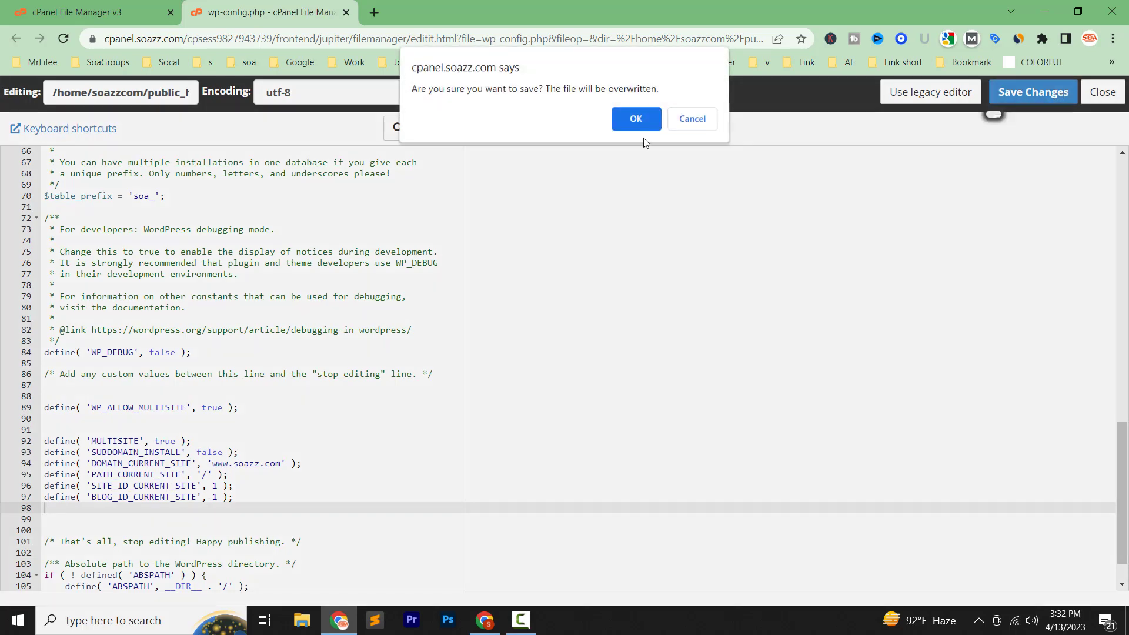
click(636, 122)
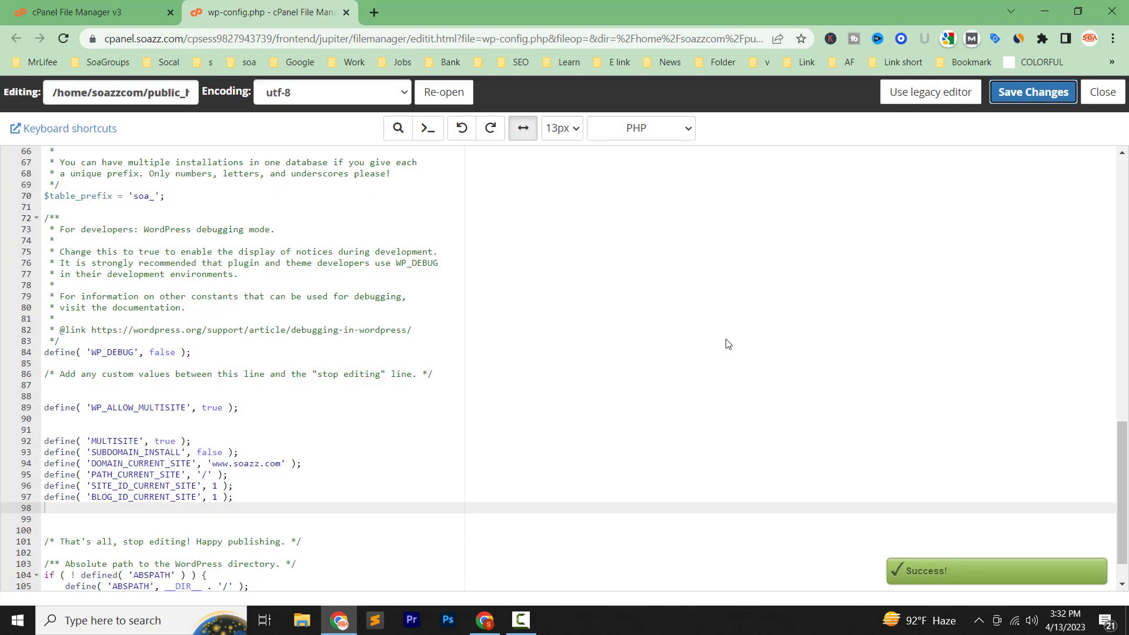
Switch to the WordPress Network Setup page and copy all the network configuration rules given for .htaccess
click(485, 623)
scroll(504, 599, down, 3)
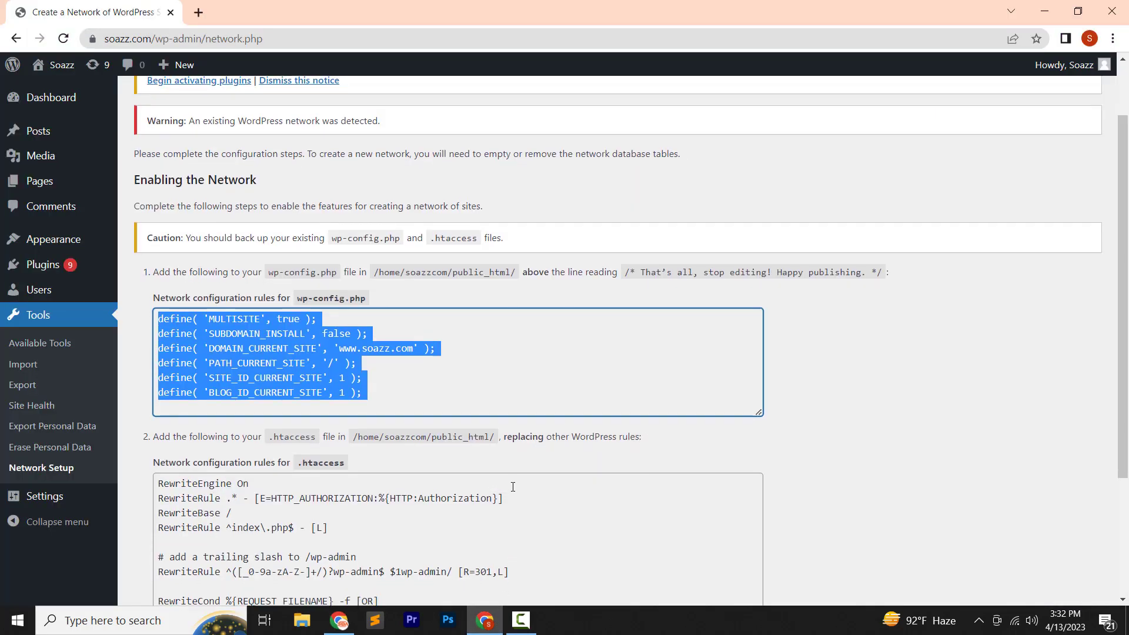
click(369, 382)
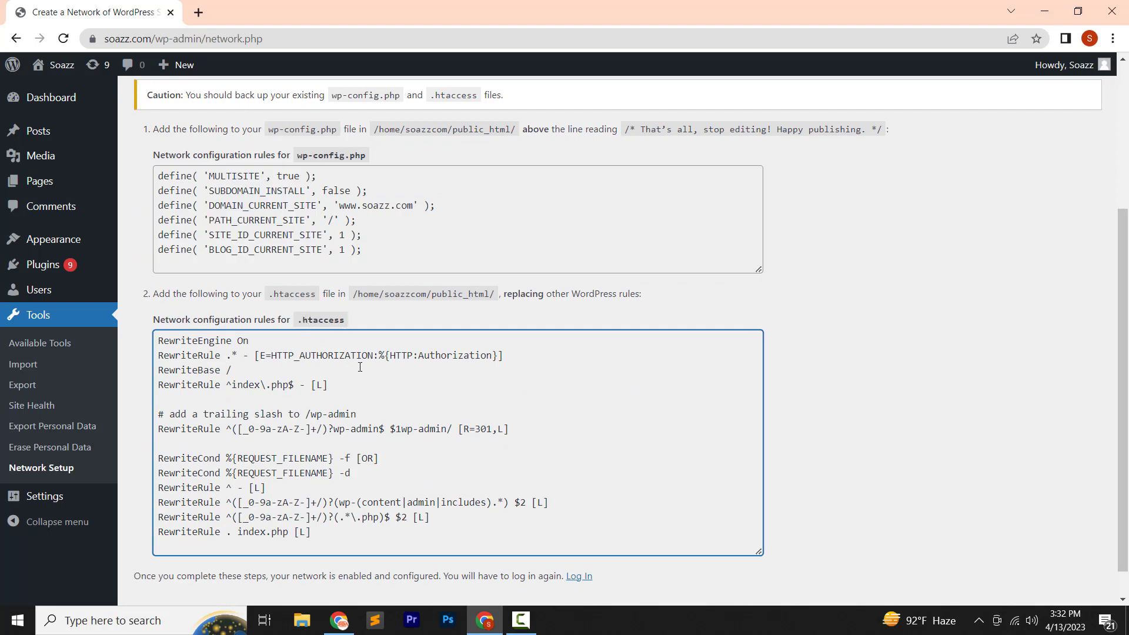
drag(314, 532, 128, 340)
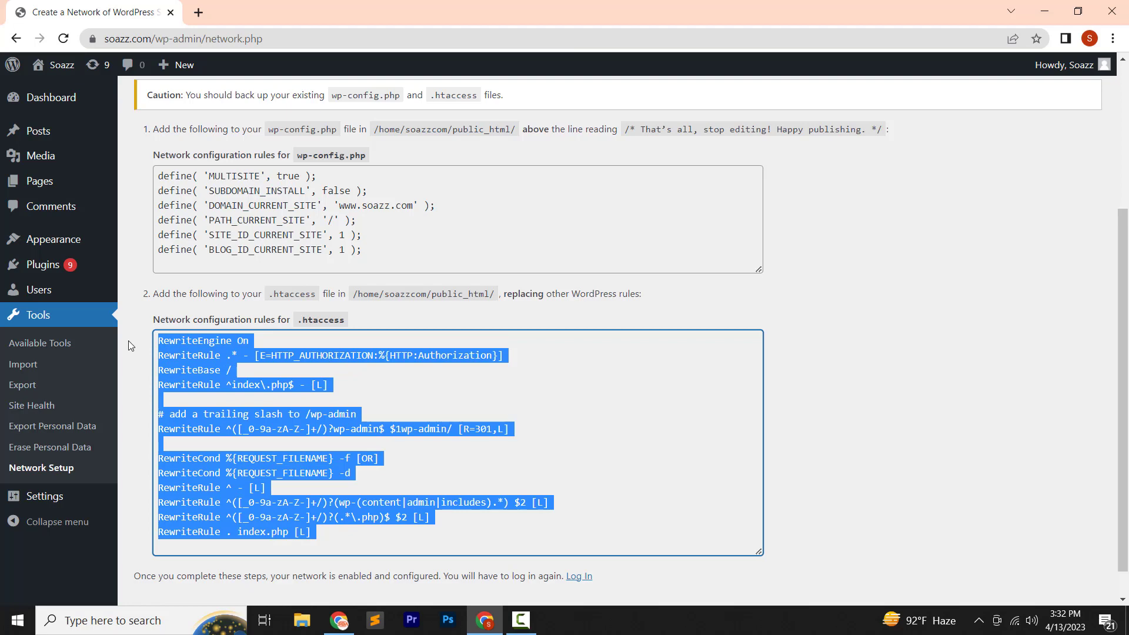
right_click(206, 354)
click(224, 366)
Switch back to cPanel and close the wp-config.php editor to return to the public_html file list
click(333, 624)
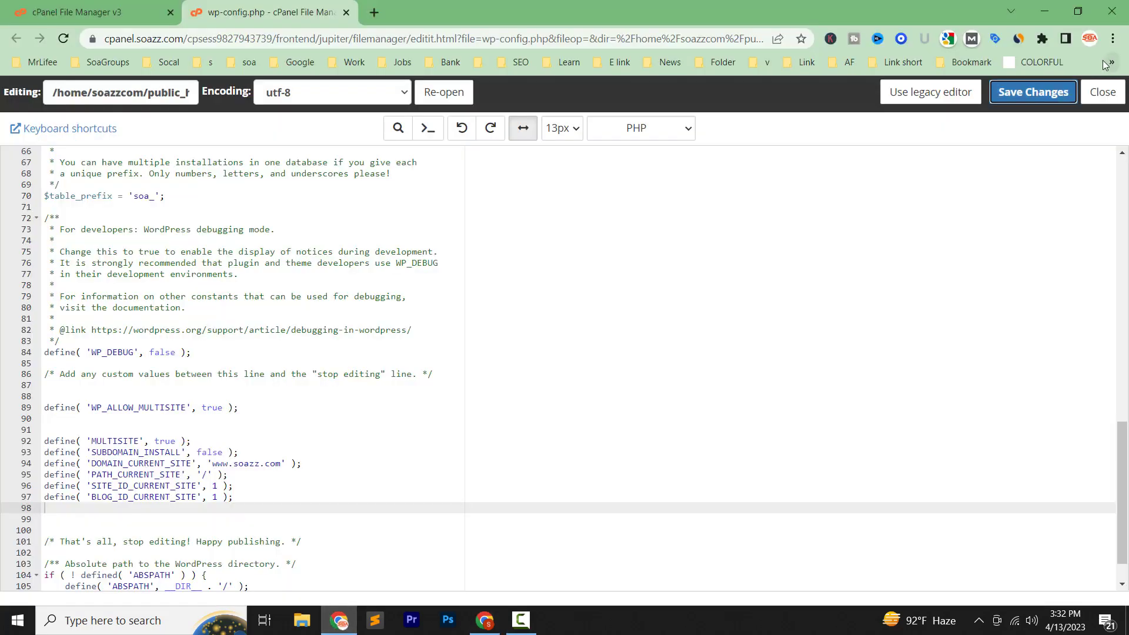
click(1102, 92)
scroll(554, 466, up, 4)
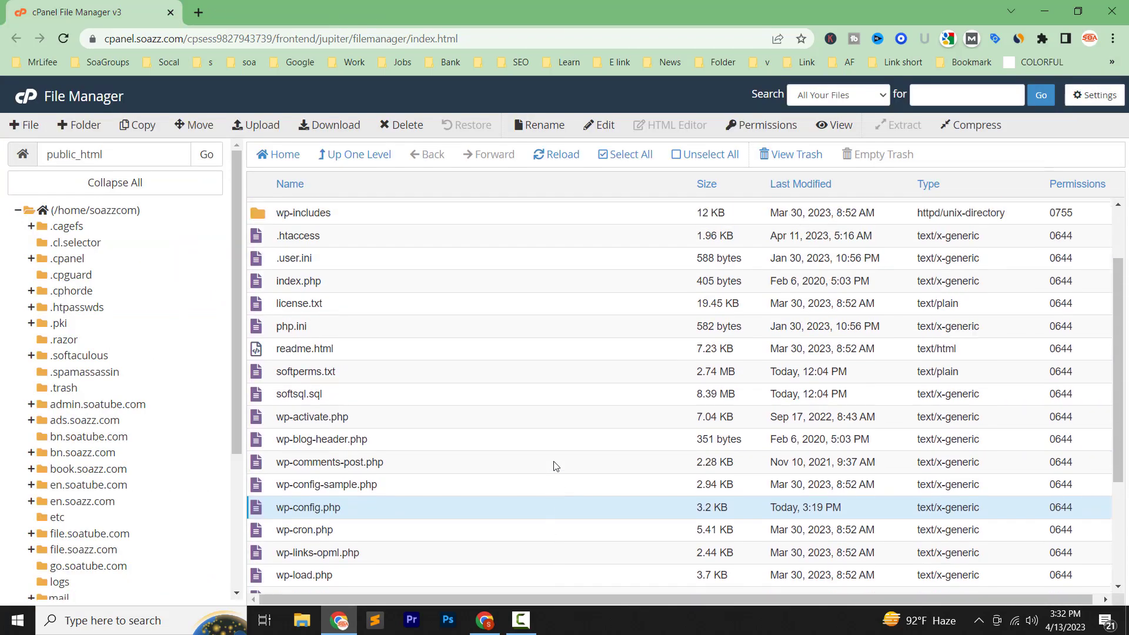
Check the Show Hidden Files (dotfiles) option in the file manager preferences and save them with hidden files shown
click(309, 281)
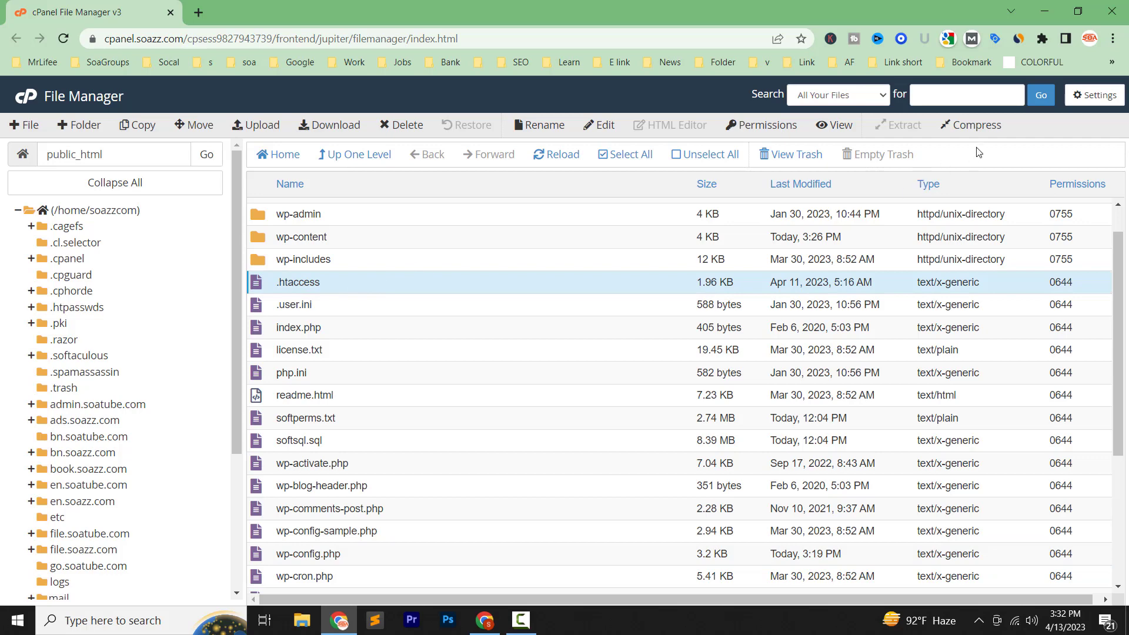
click(1094, 96)
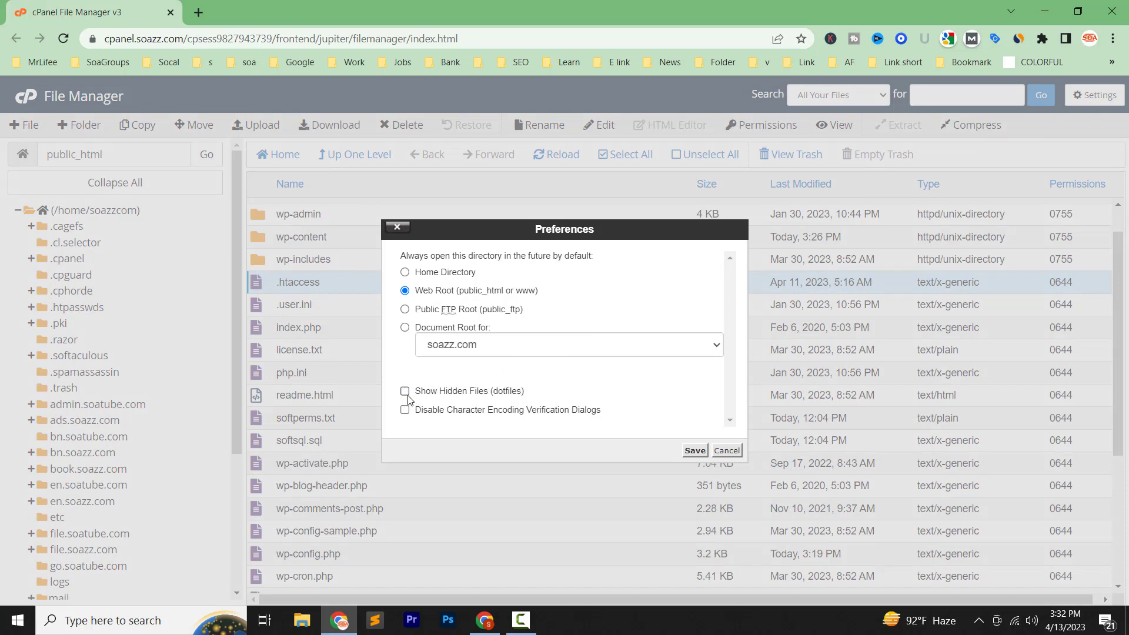
click(695, 450)
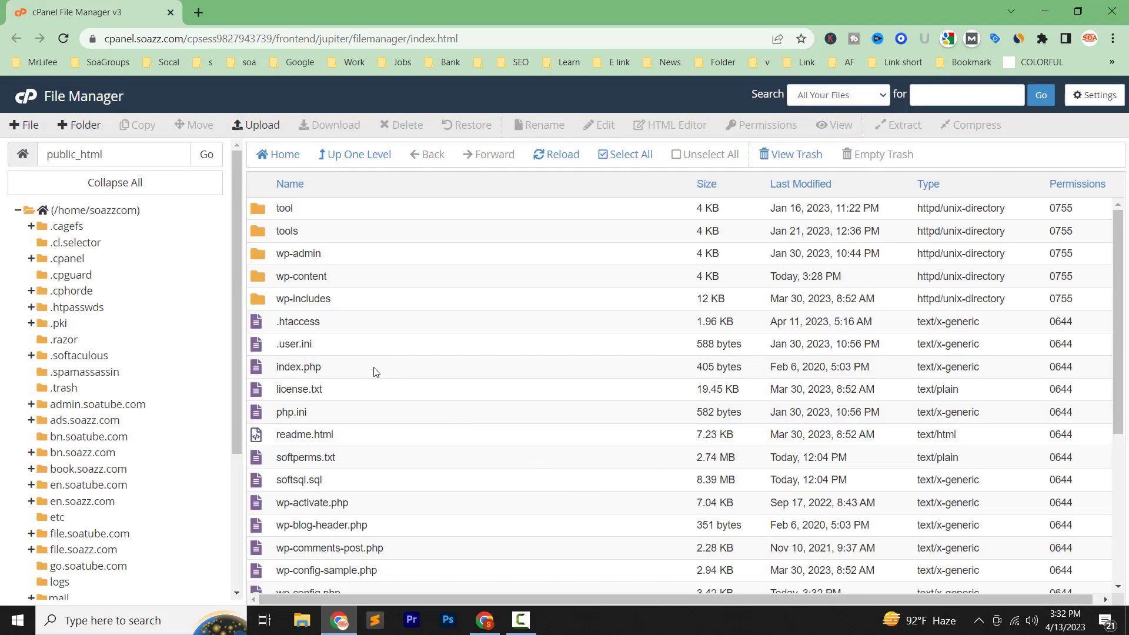
Open the .htaccess file in public_html for editing, accepting the suggested character encoding
click(317, 326)
right_click(322, 325)
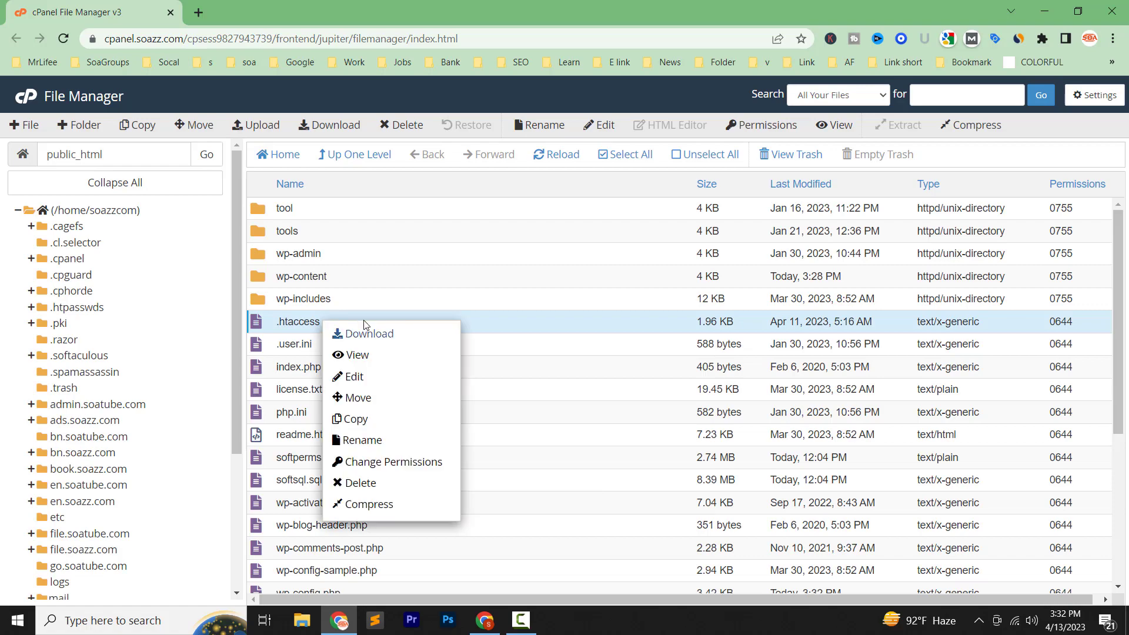
click(376, 377)
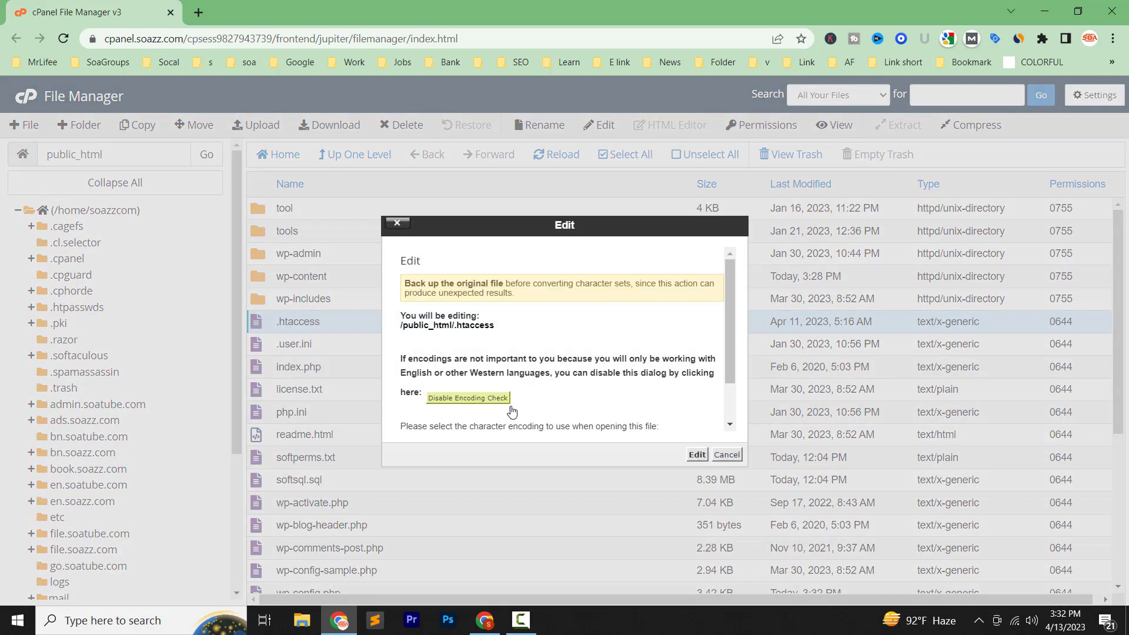
click(696, 454)
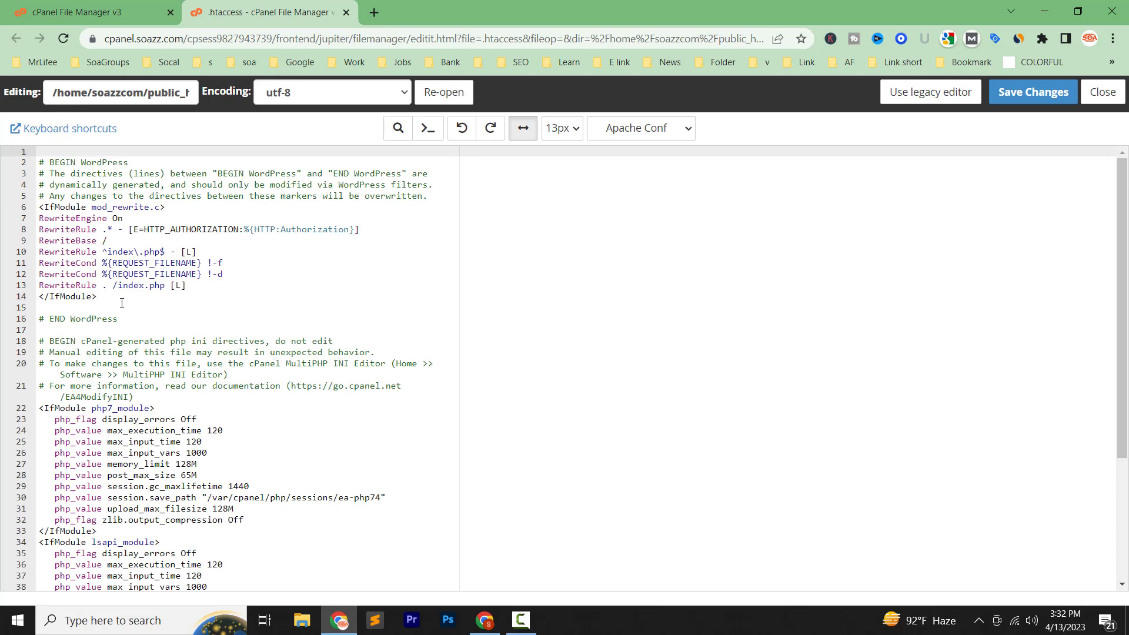
Replace the .htaccess block from "# BEGIN WordPress" through its closing </IfModule> with the copied network rules
drag(122, 302, 24, 168)
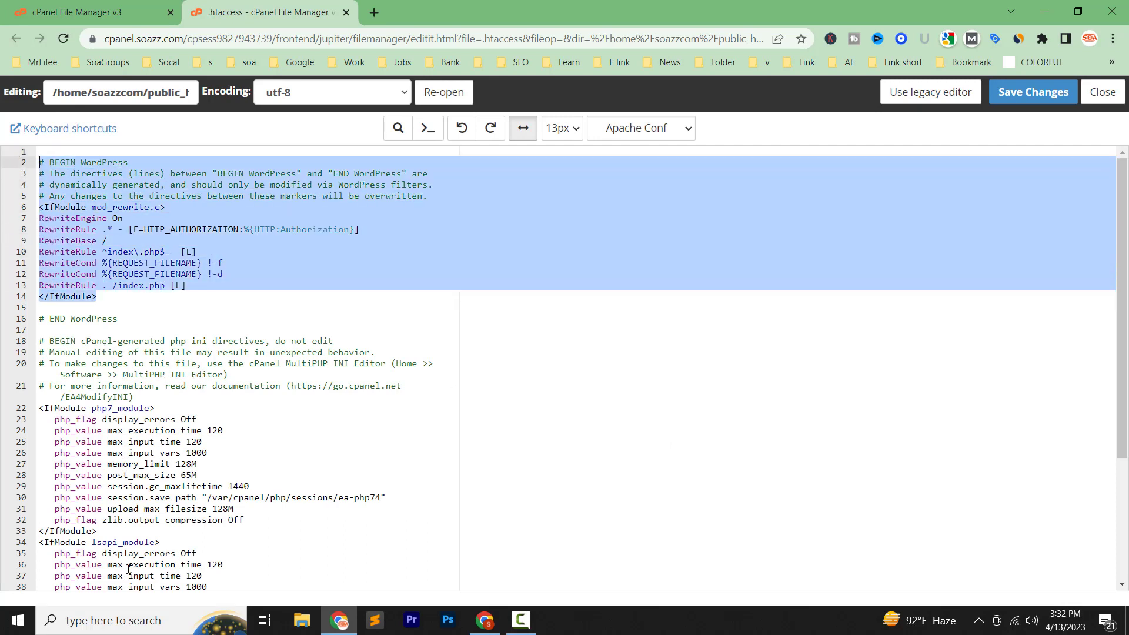
click(195, 322)
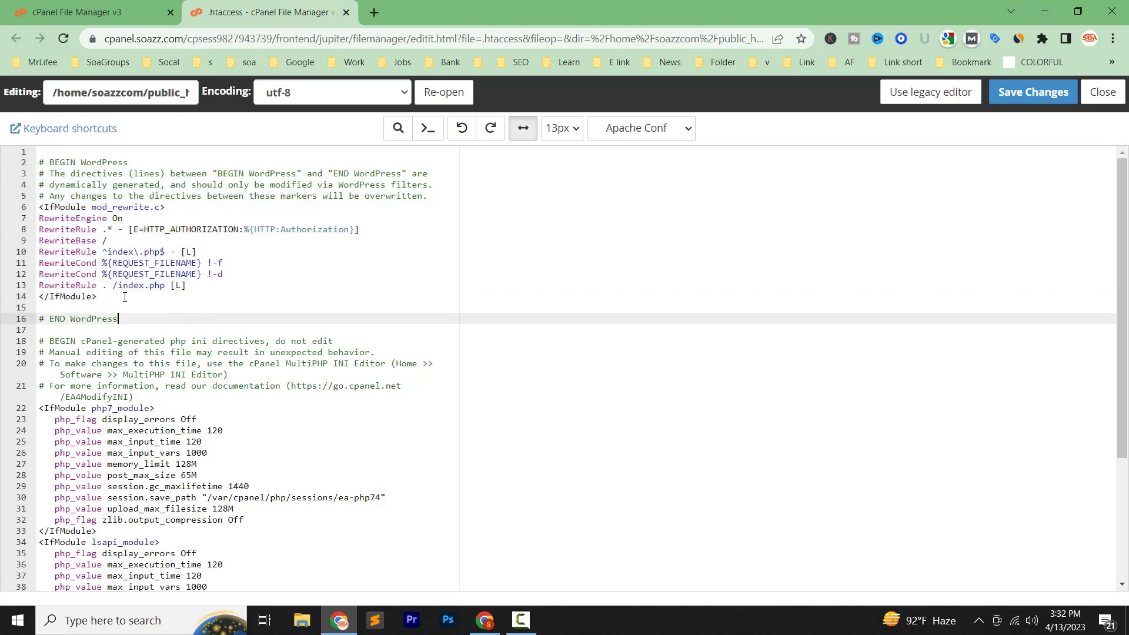
drag(121, 301, 33, 161)
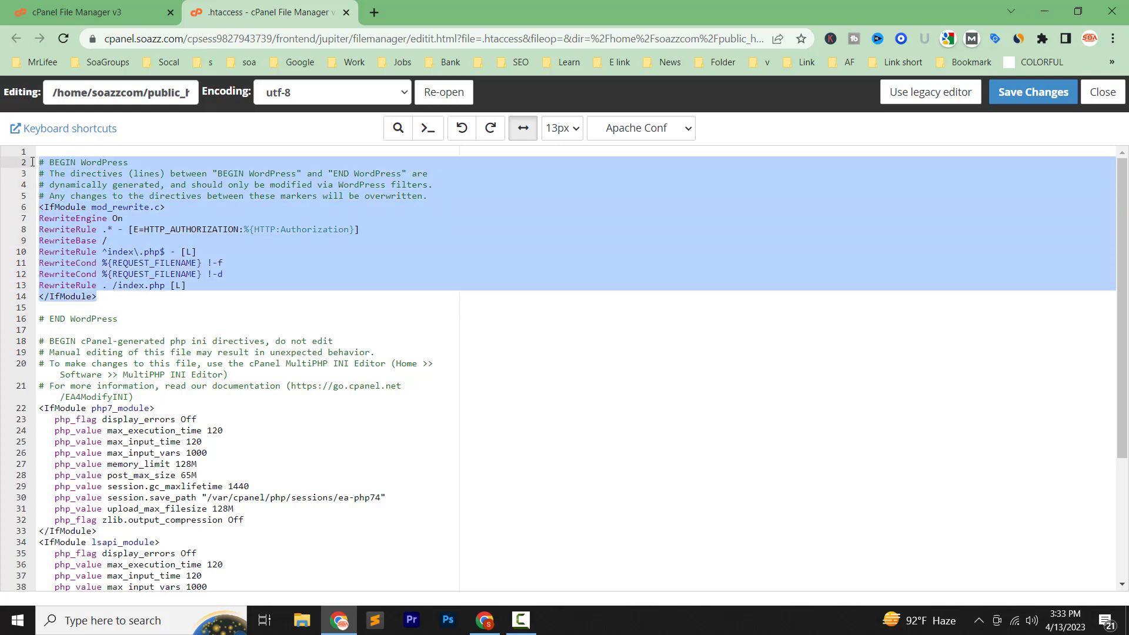
key(Delete)
key(ctrl+v)
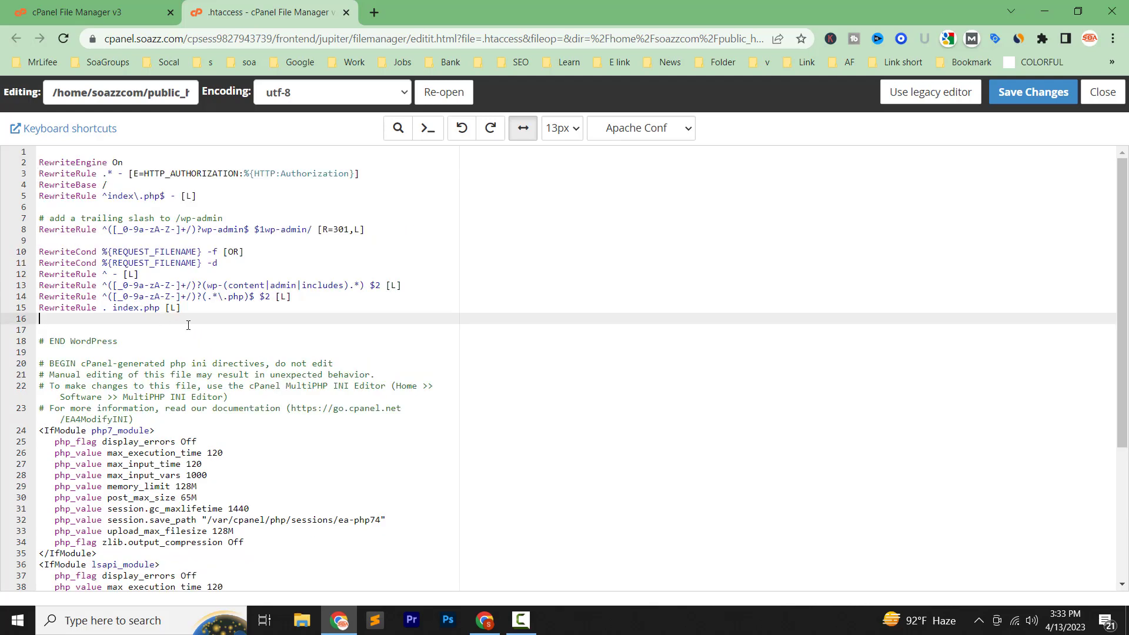
Save the edited .htaccess, overwriting the existing file, and close its editor
click(1036, 98)
click(635, 121)
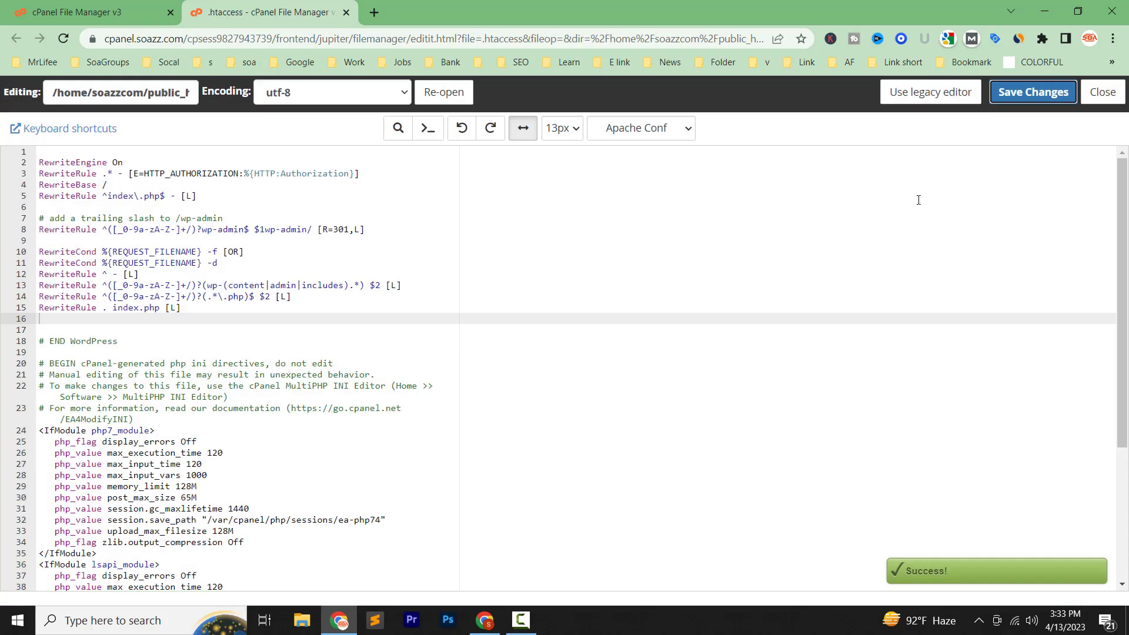
click(1102, 93)
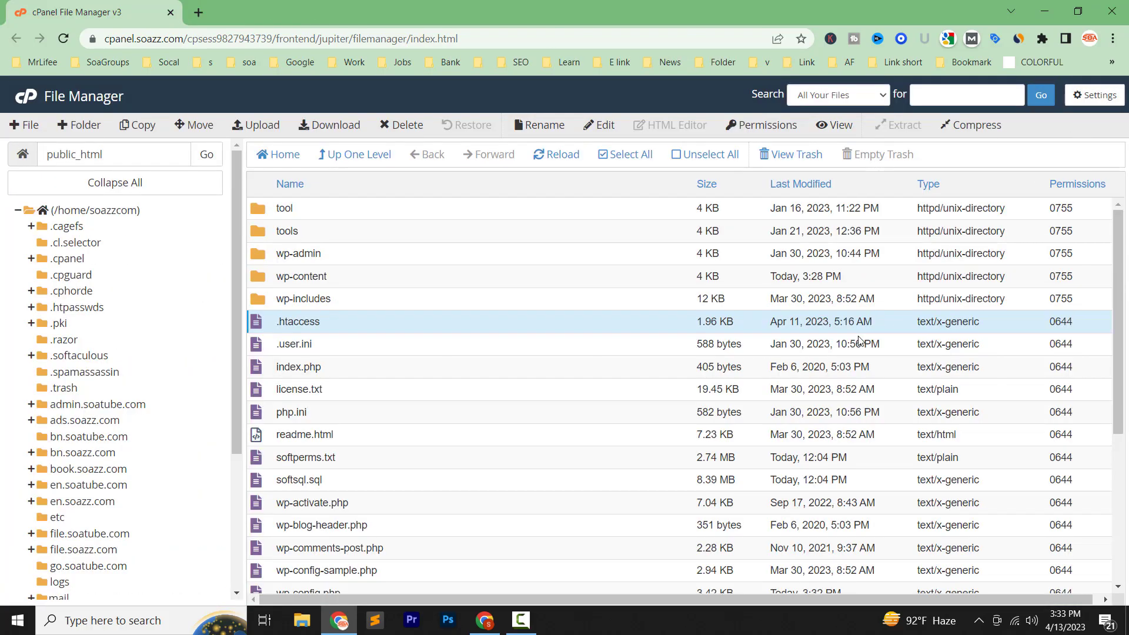
Switch to the WordPress dashboard and reload the Network Setup page
click(484, 621)
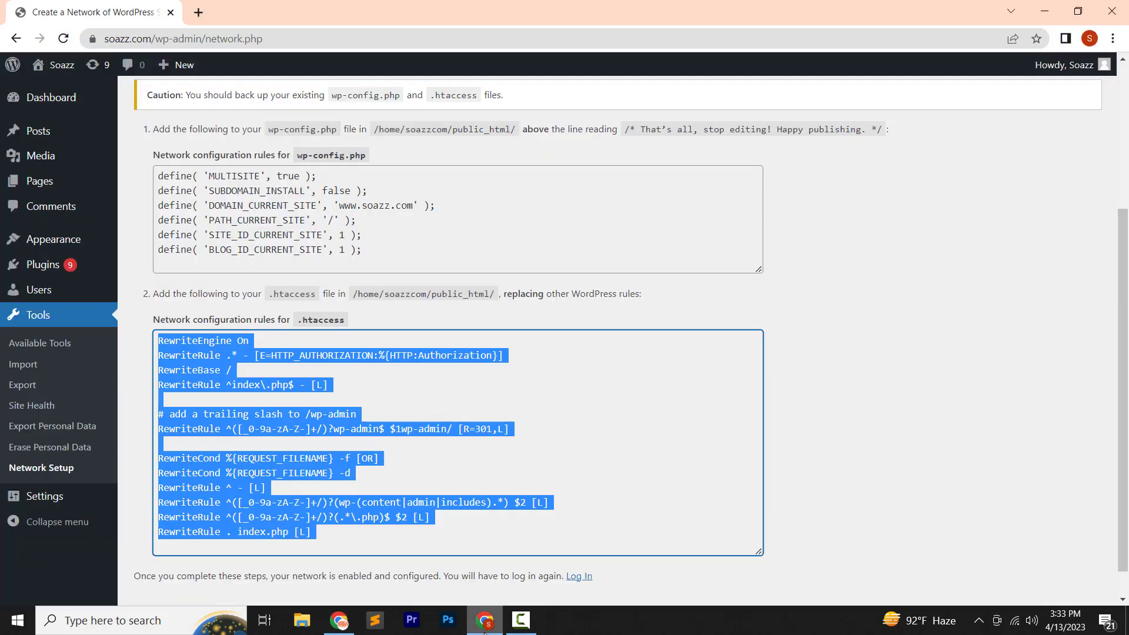
scroll(595, 515, up, 1)
scroll(595, 515, up, 3)
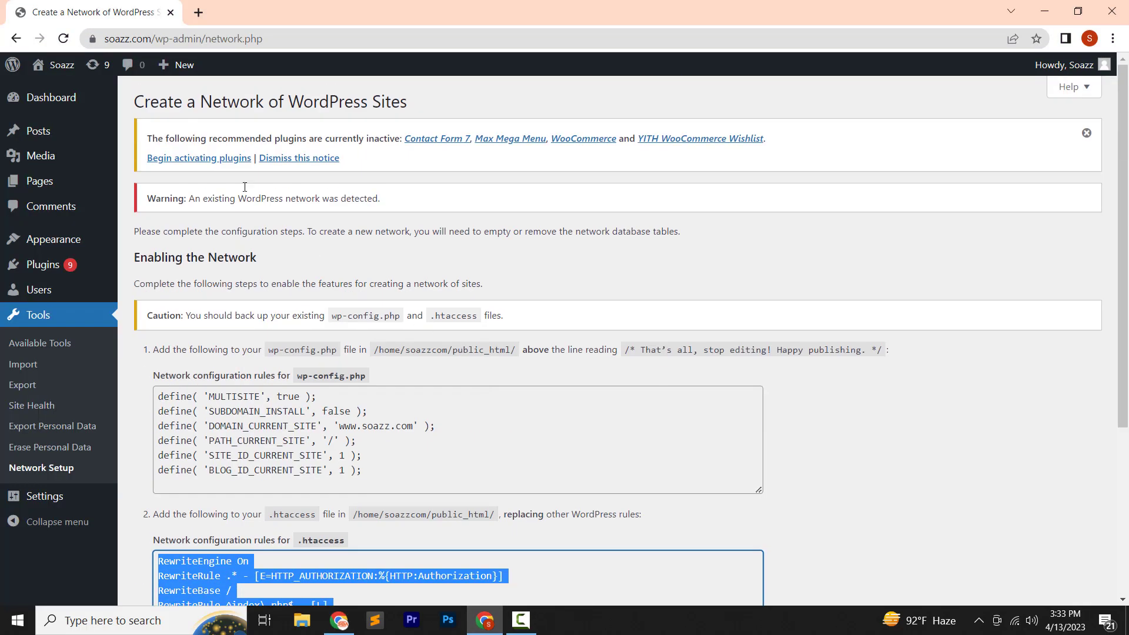
click(63, 39)
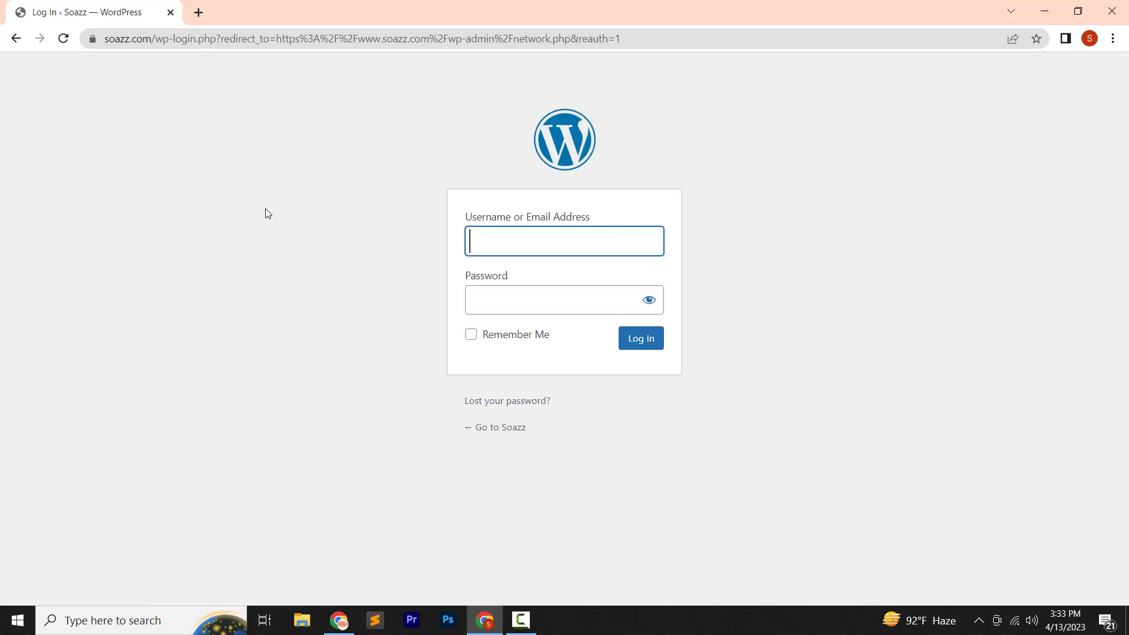
Log in to WordPress with the username and account password, enabling Remember Me, and dismiss the offer to save the password
click(480, 233)
click(557, 285)
click(554, 290)
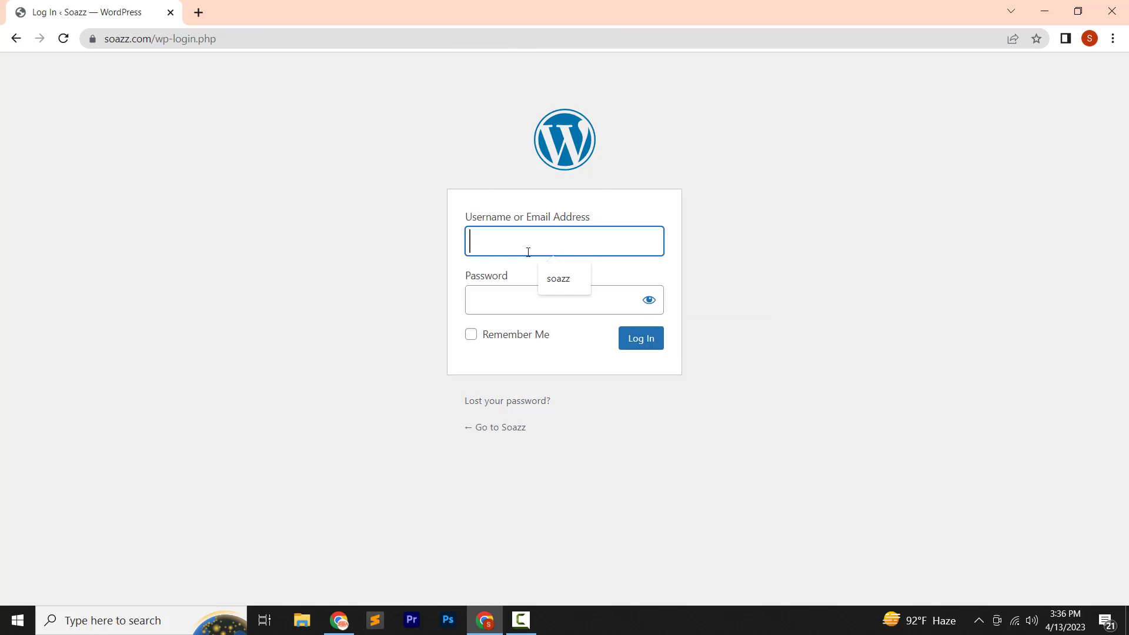
click(539, 281)
click(537, 295)
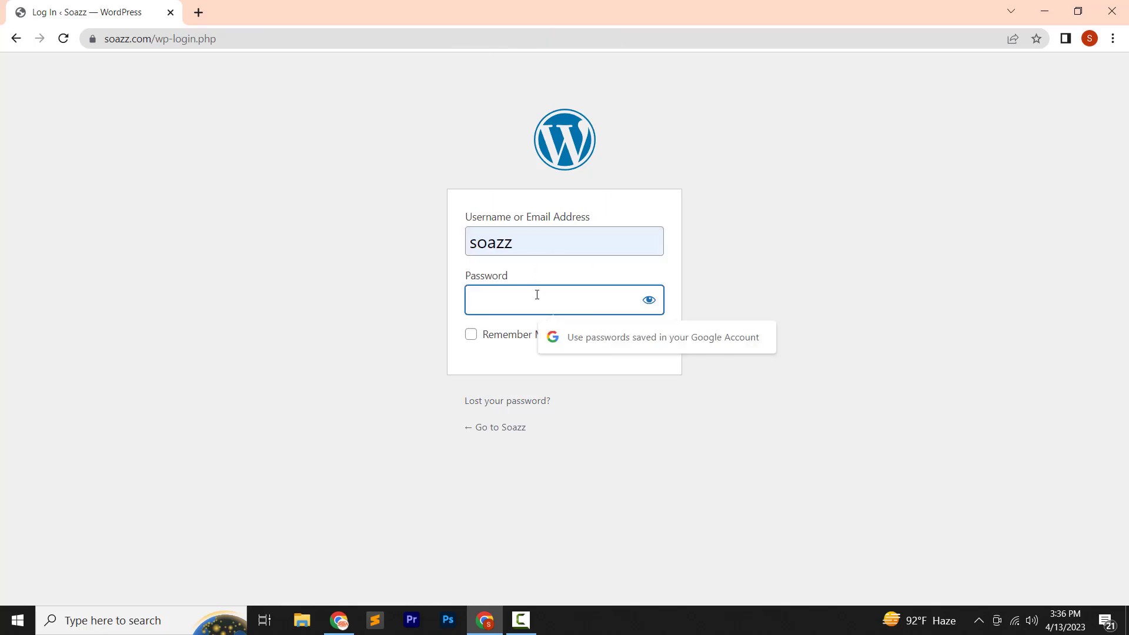
key(ctrl+v)
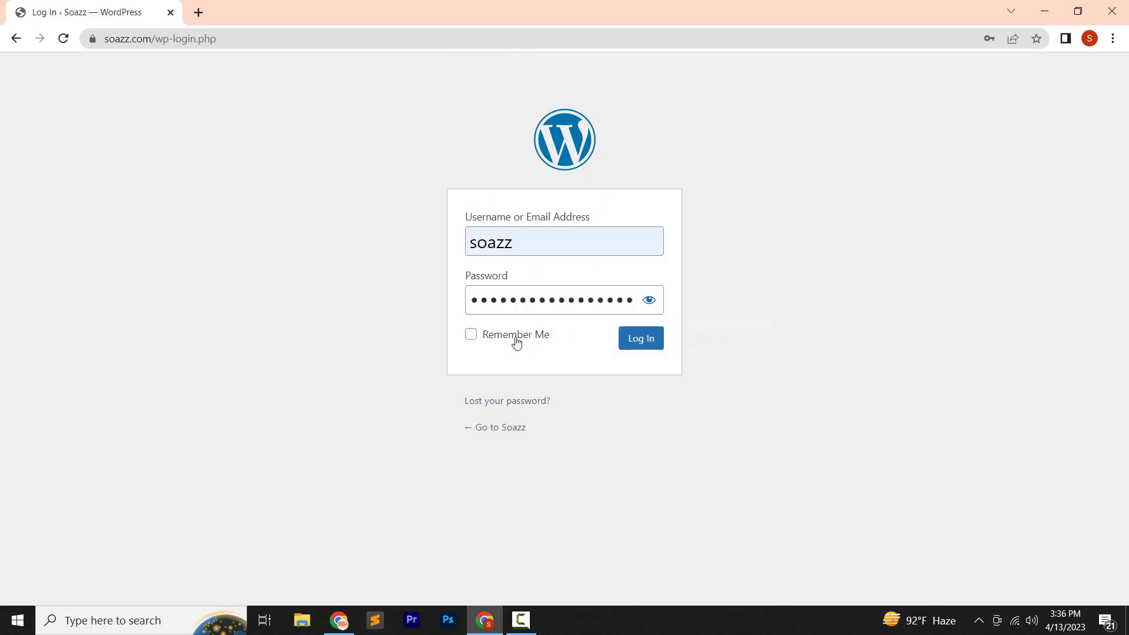
click(514, 335)
click(645, 344)
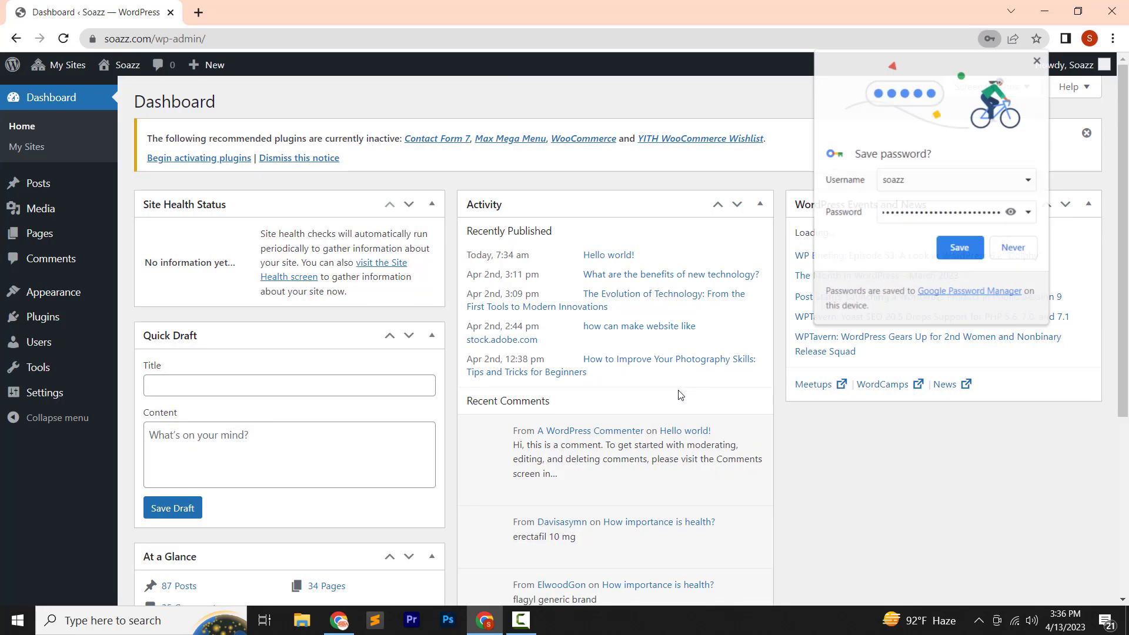
click(1037, 60)
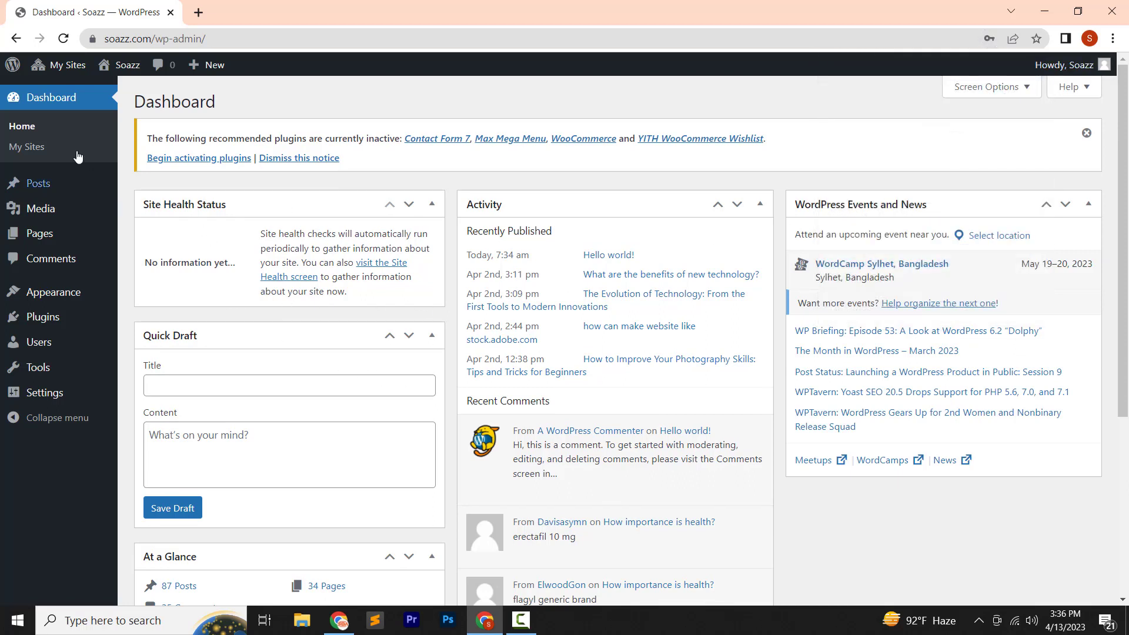
Open the Network Admin dashboard from My Sites and go to its list of sites
mouse_move(55, 72)
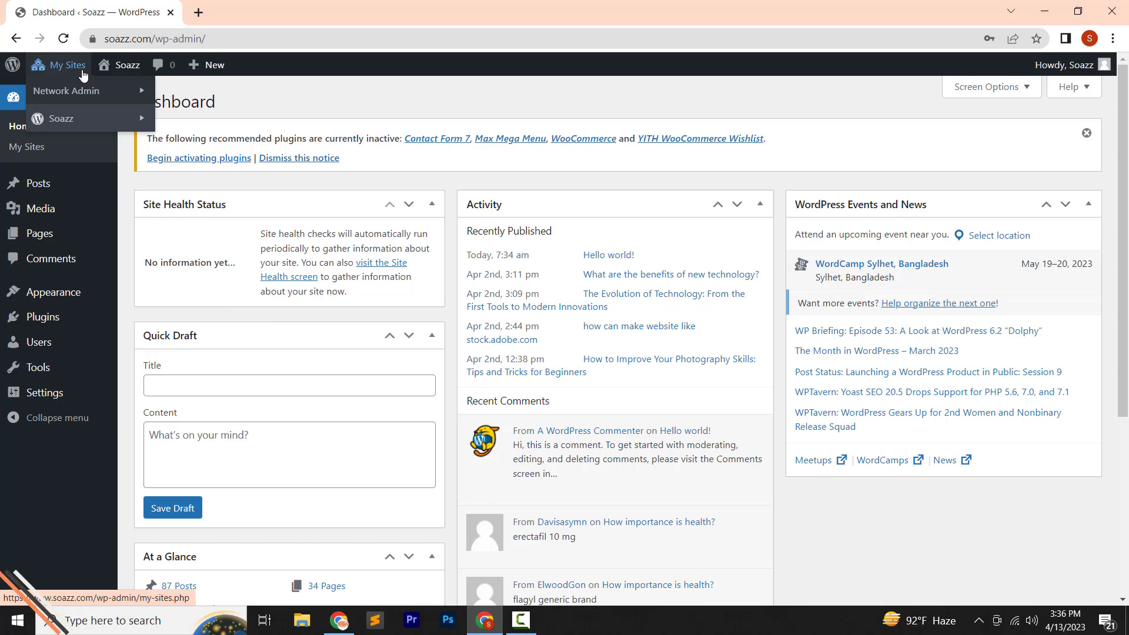
mouse_move(32, 94)
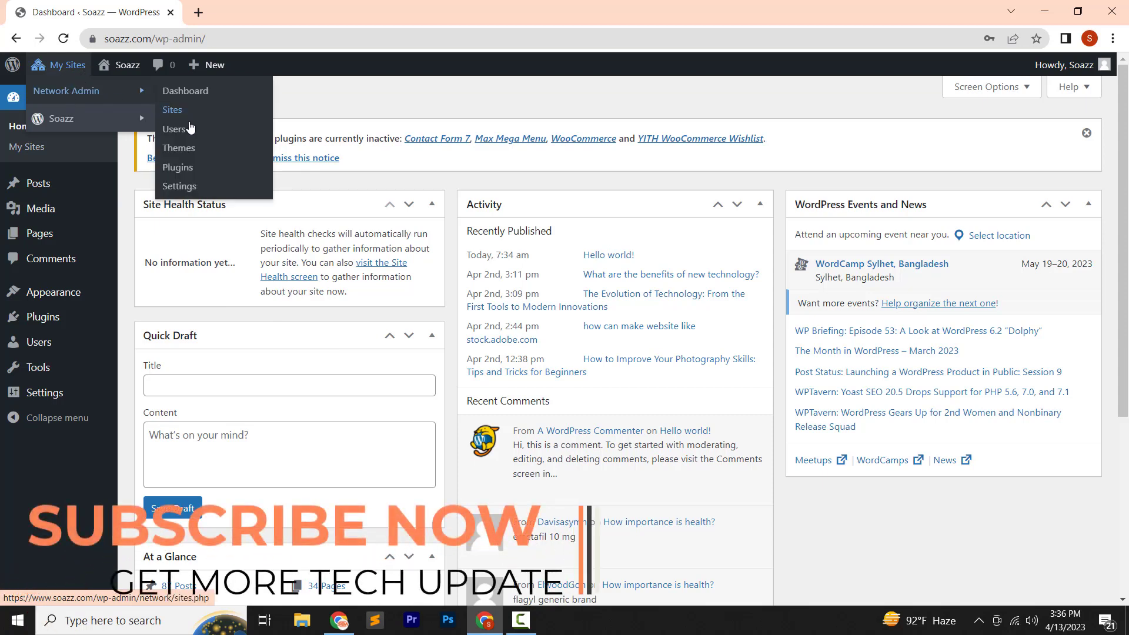
click(63, 94)
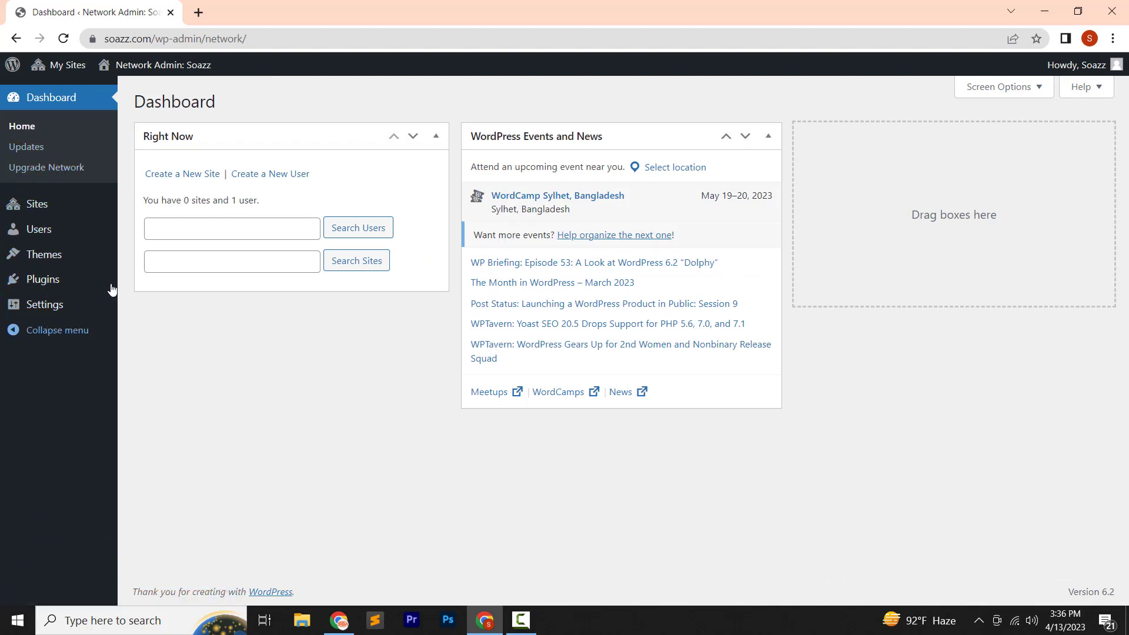
click(70, 205)
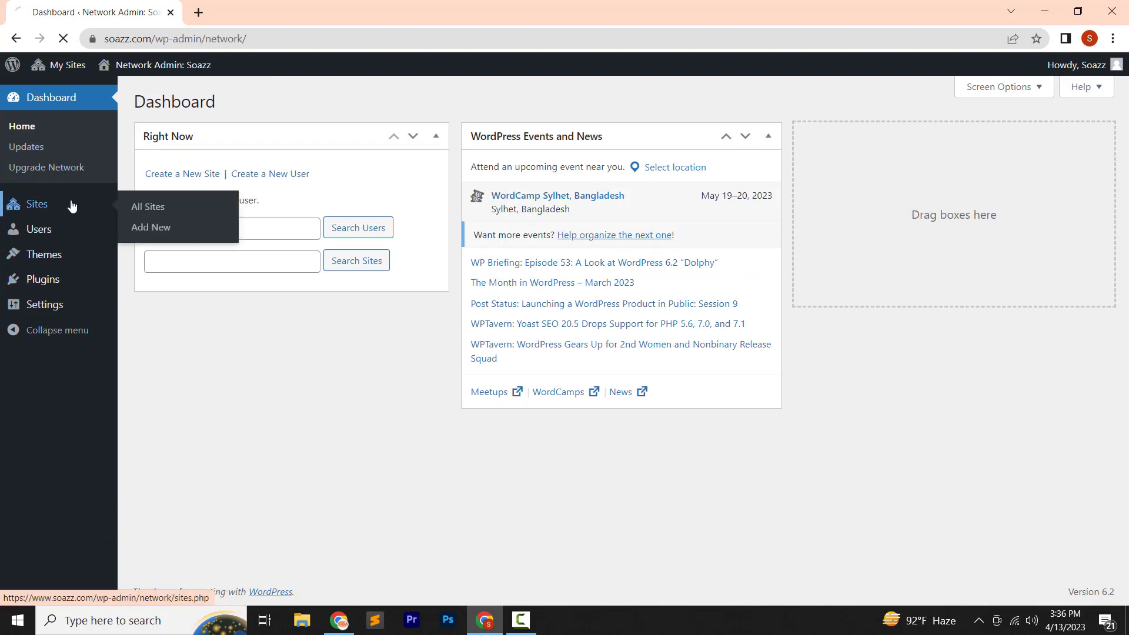
mouse_move(245, 221)
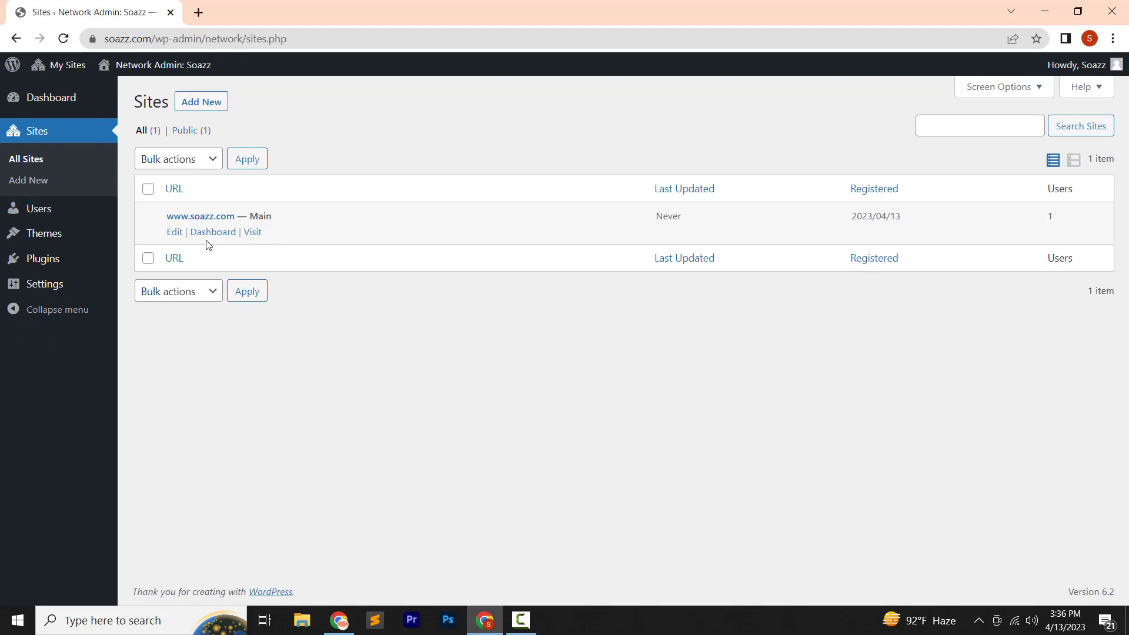
Add a network site with address books, title "soa books", English (United States) as language, and the admin's e-mail
click(199, 104)
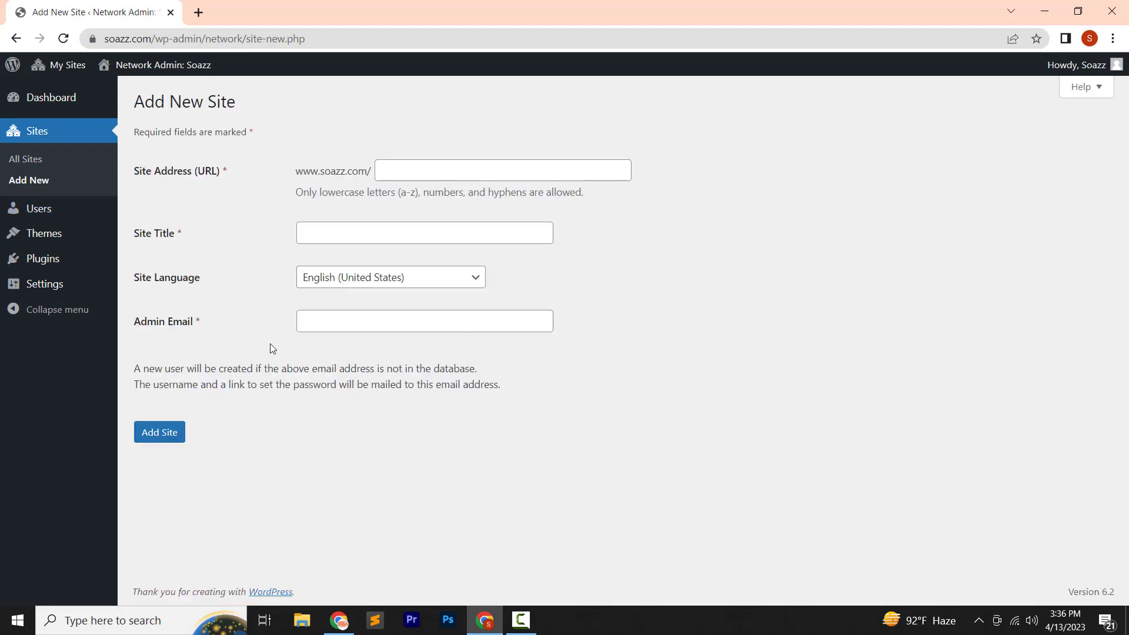
click(420, 174)
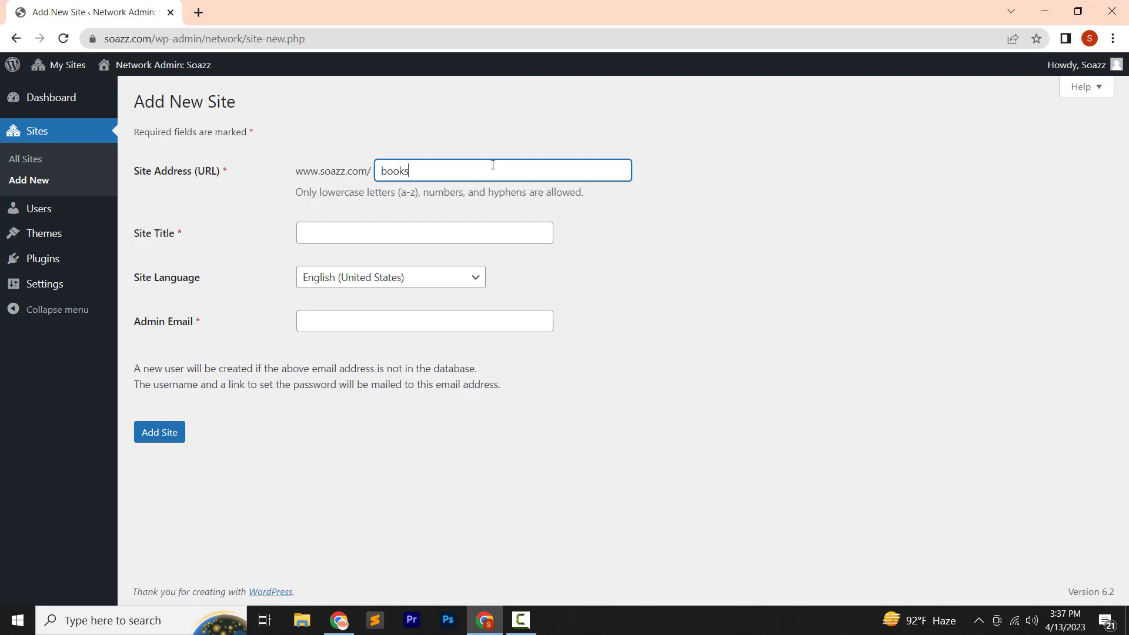
click(426, 233)
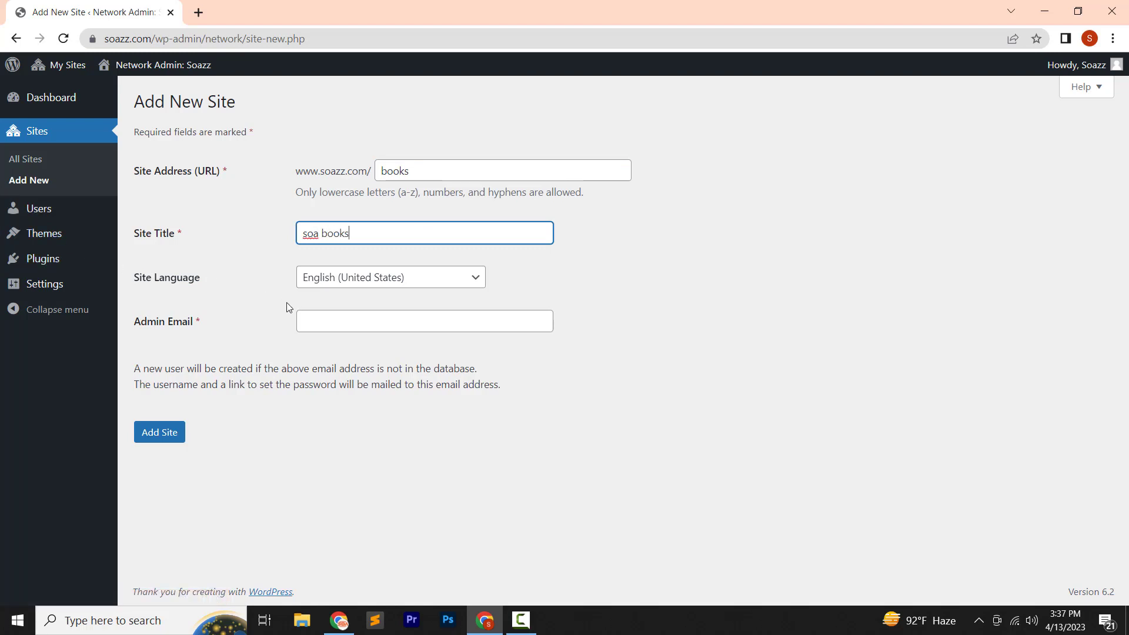
click(316, 317)
text(soag)
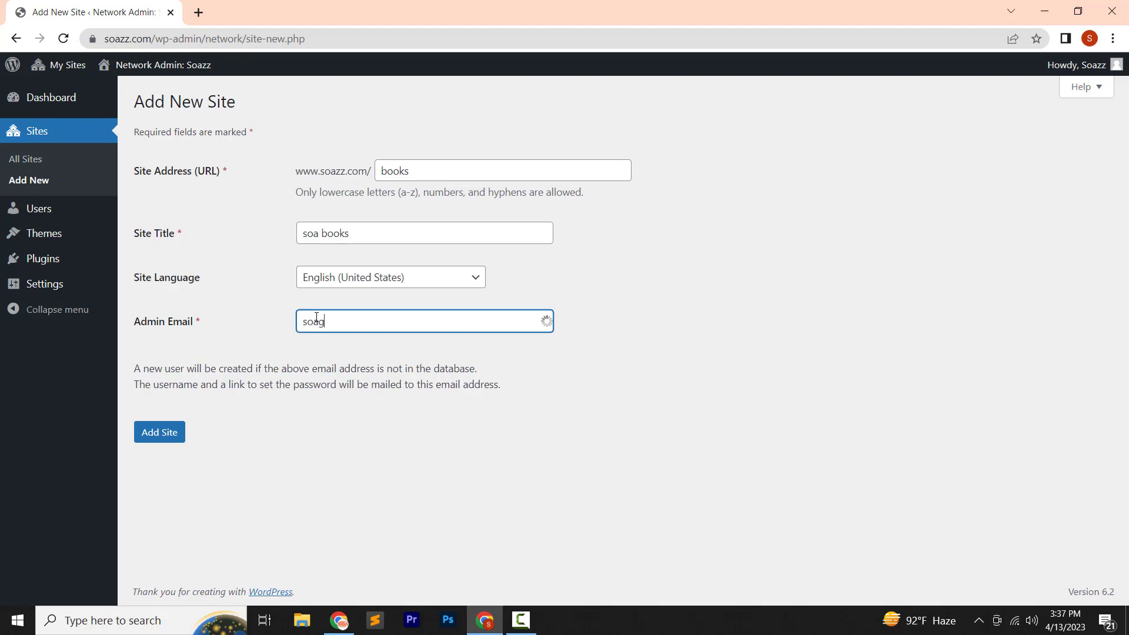
click(332, 344)
click(165, 436)
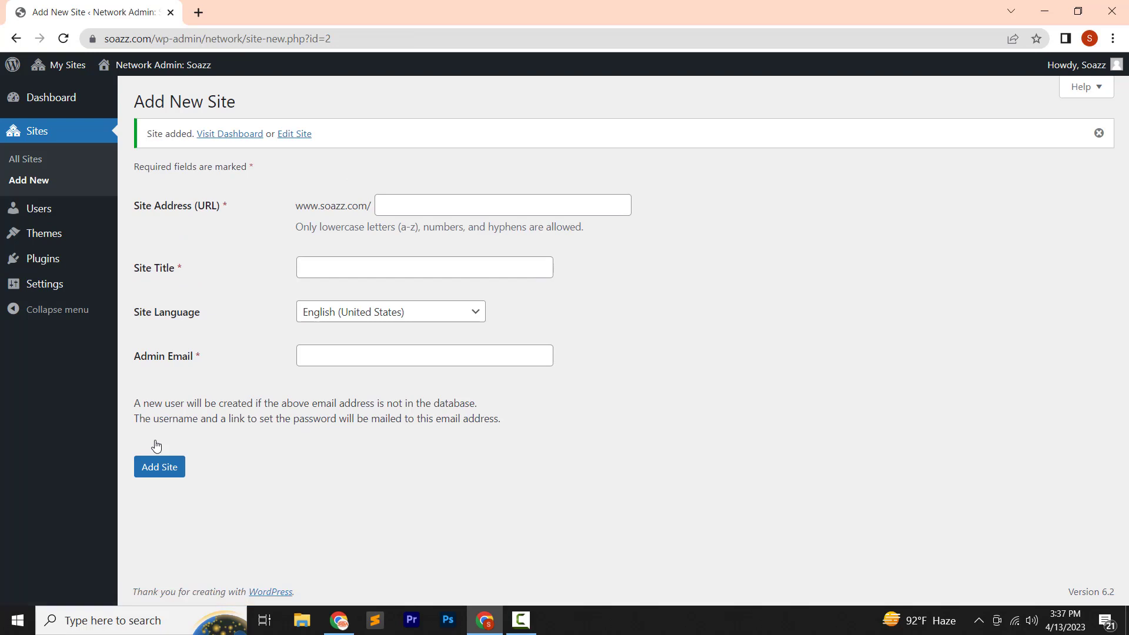
click(18, 159)
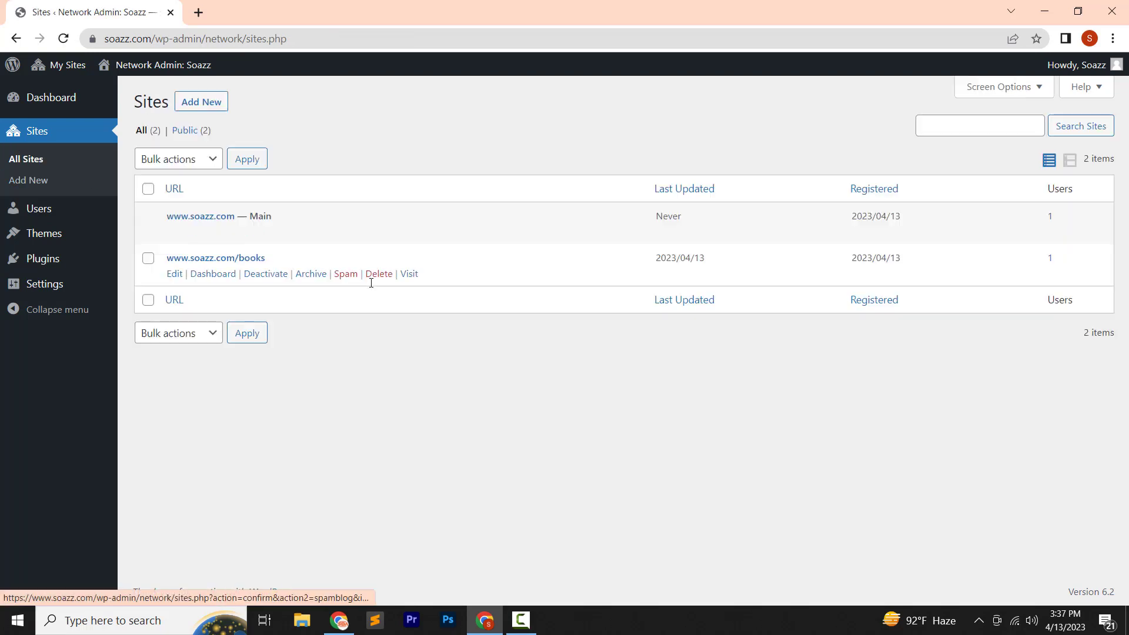
mouse_move(204, 256)
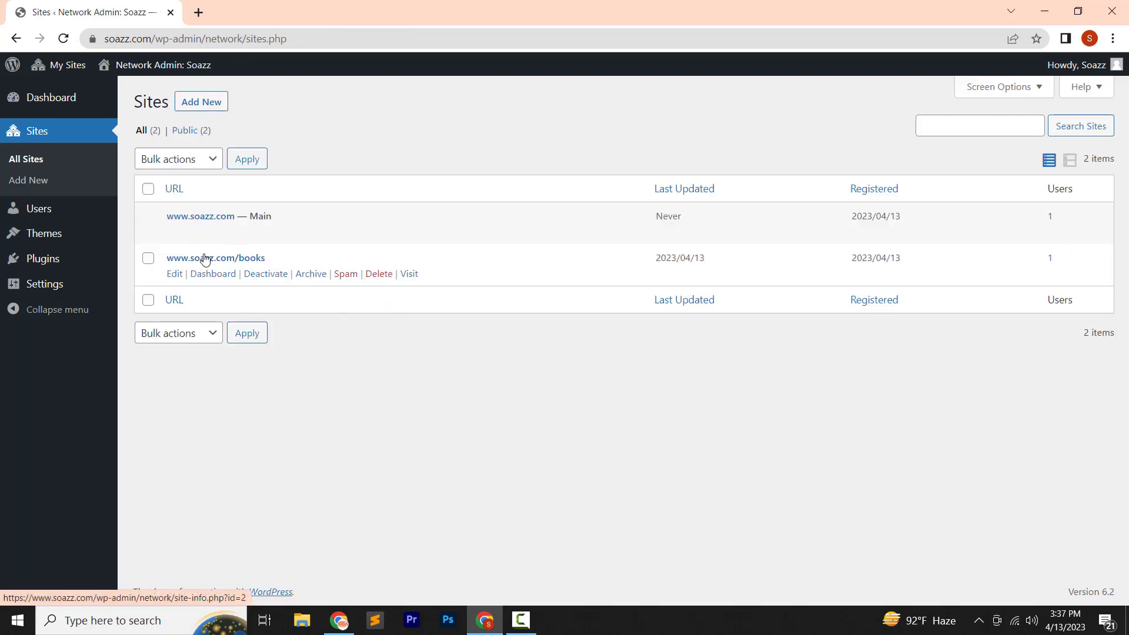
right_click(408, 276)
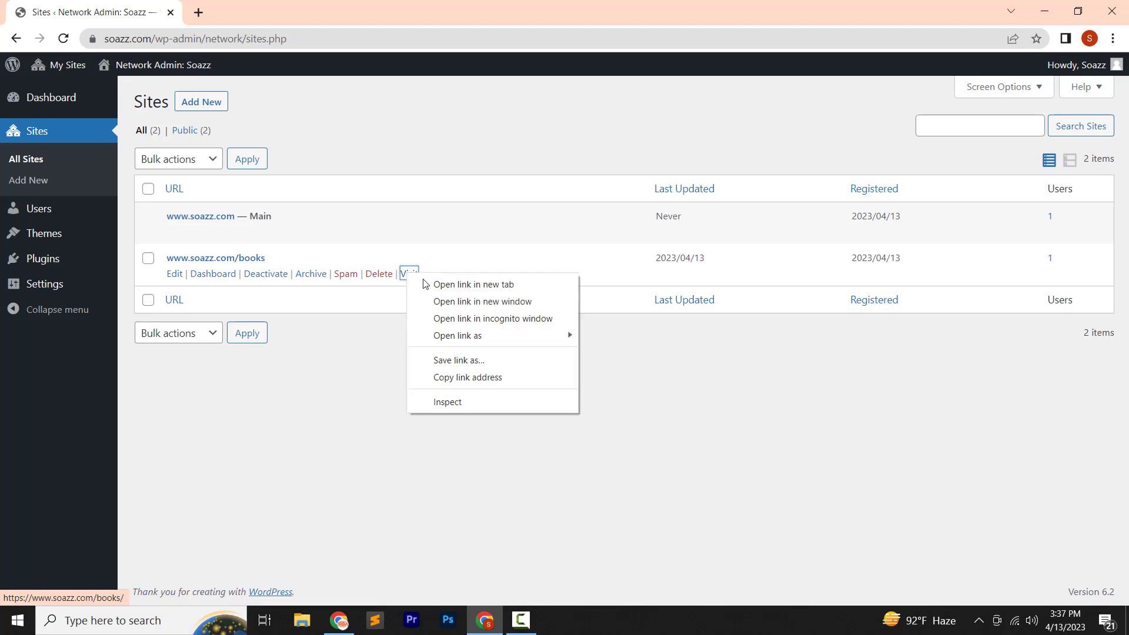
click(447, 283)
click(272, 18)
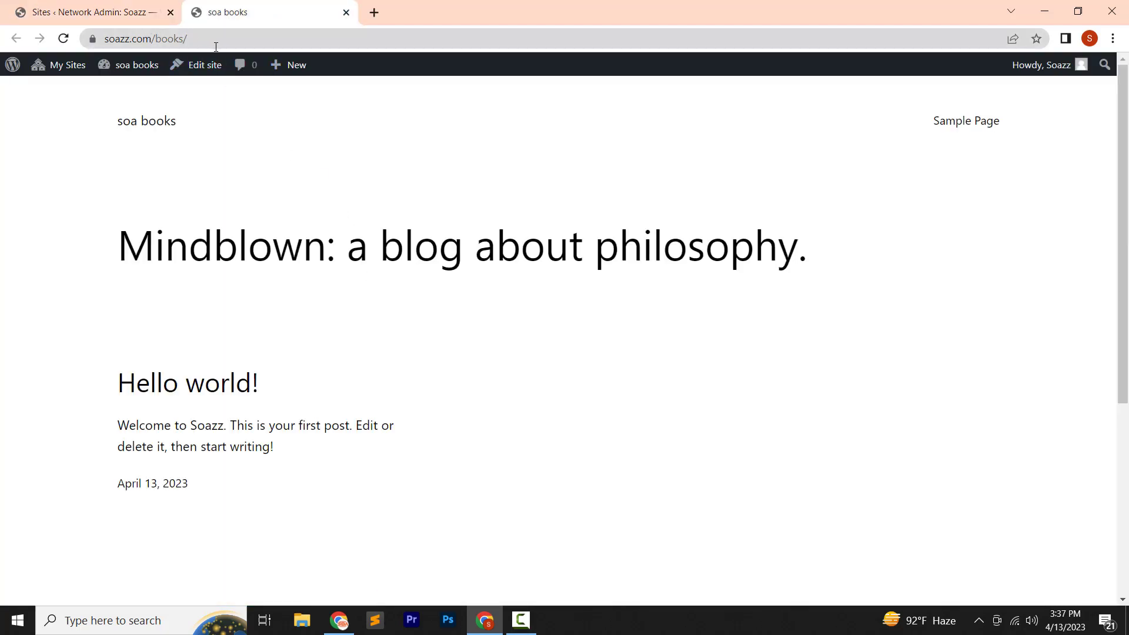
click(112, 11)
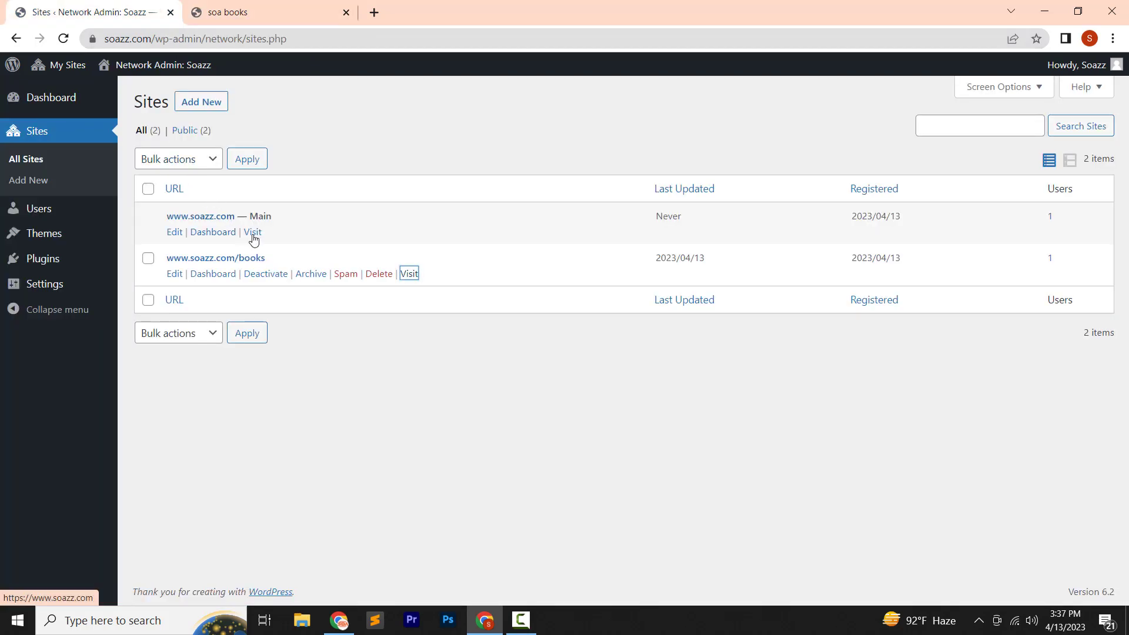
right_click(253, 235)
click(279, 244)
click(482, 7)
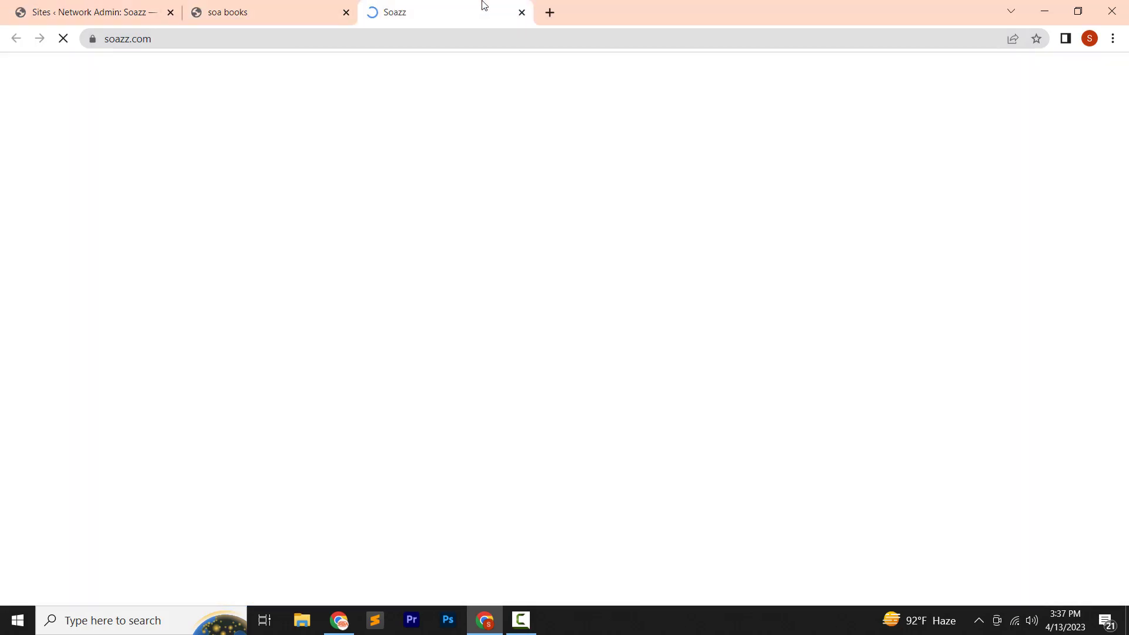
scroll(515, 327, down, 2)
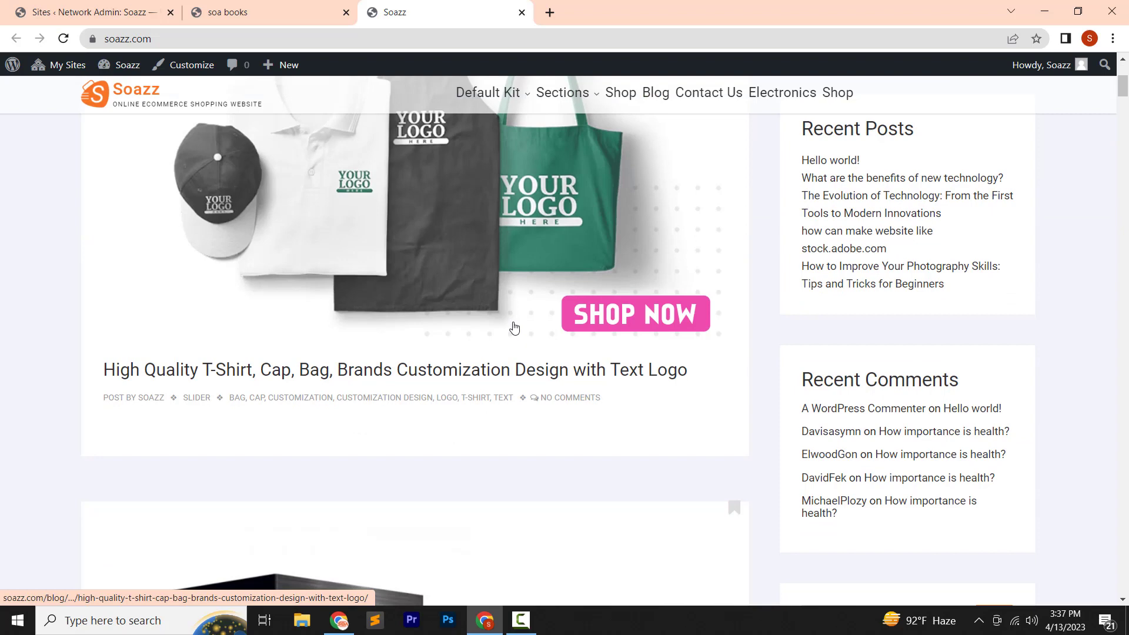
scroll(514, 328, up, 5)
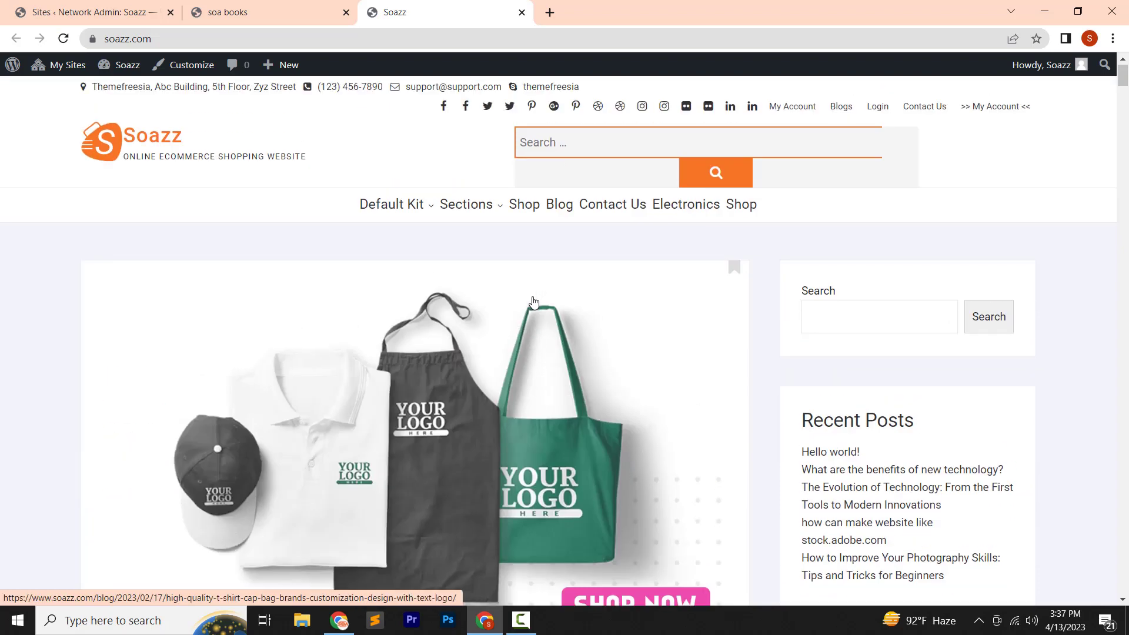
scroll(533, 301, down, 5)
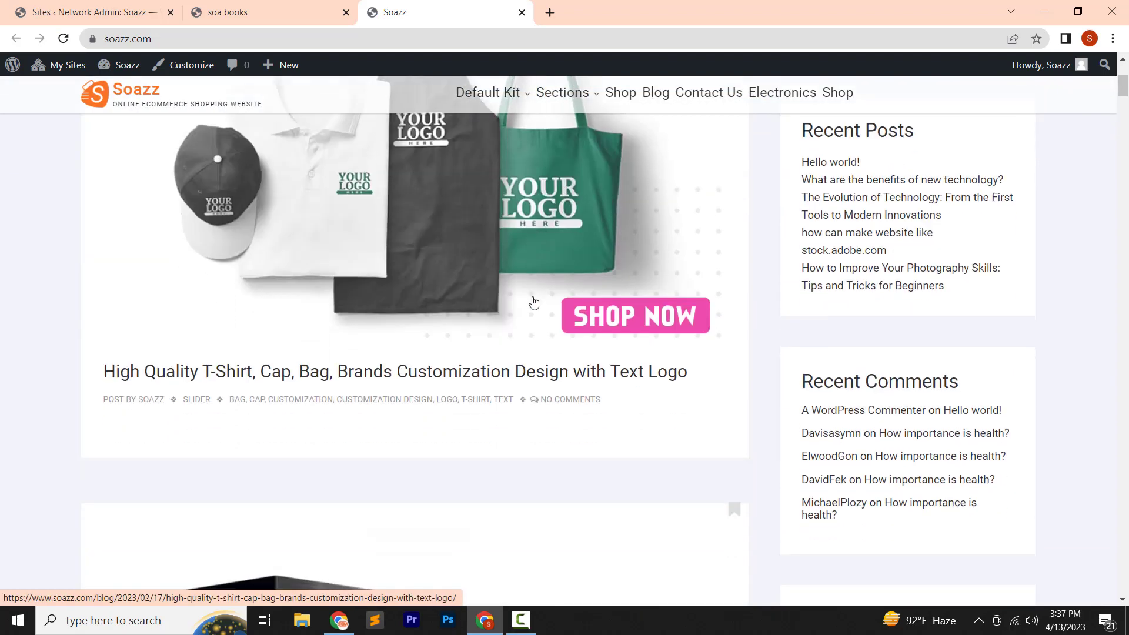
scroll(533, 302, down, 1)
drag(285, 12, 494, 7)
Start another new network site with the address articles and the title "soa articles"
click(59, 3)
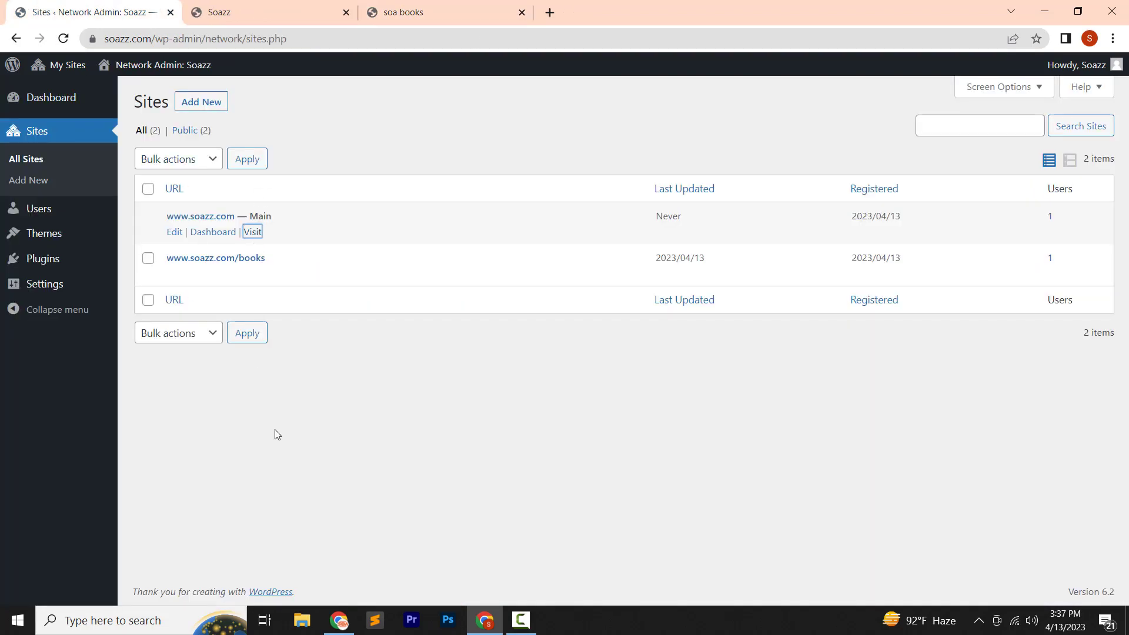
click(210, 108)
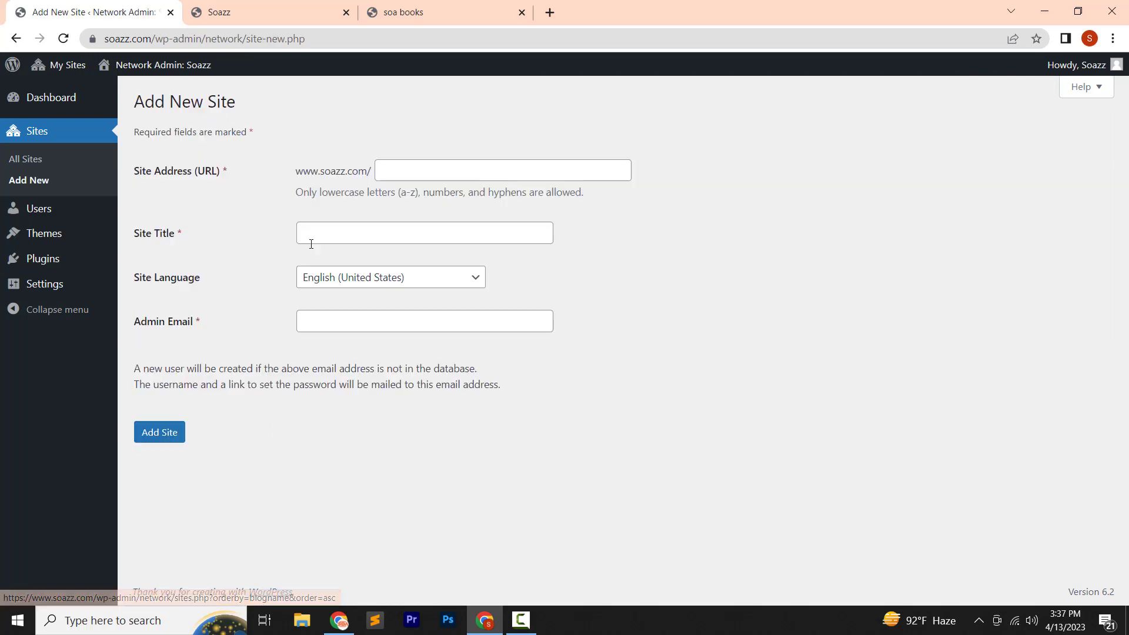
click(434, 165)
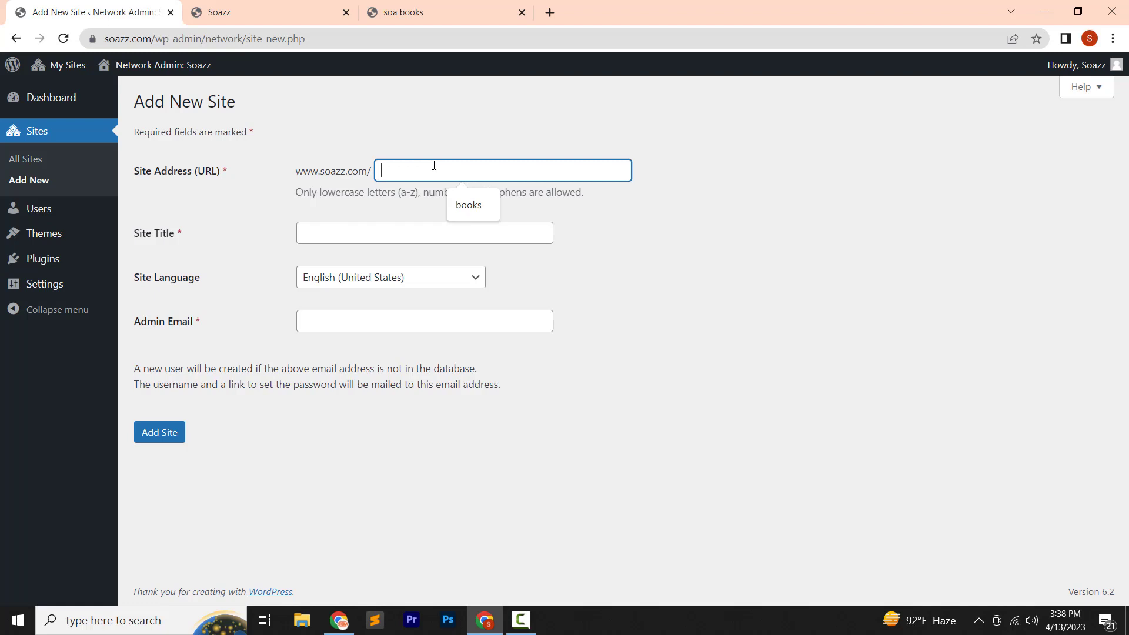
text(ar)
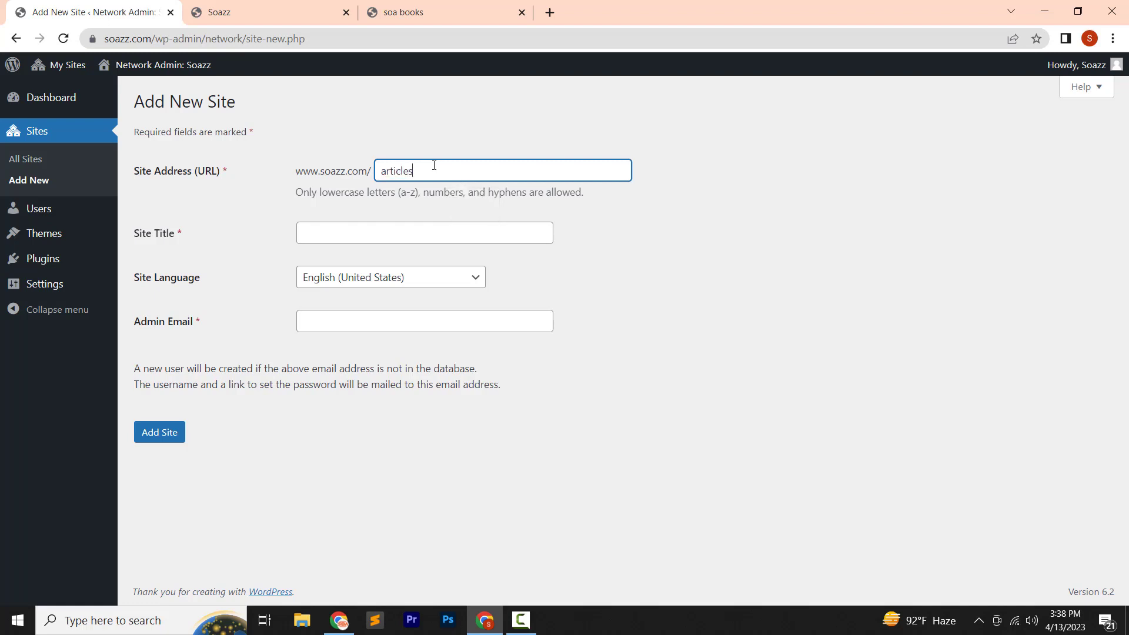
text(ticles)
click(381, 233)
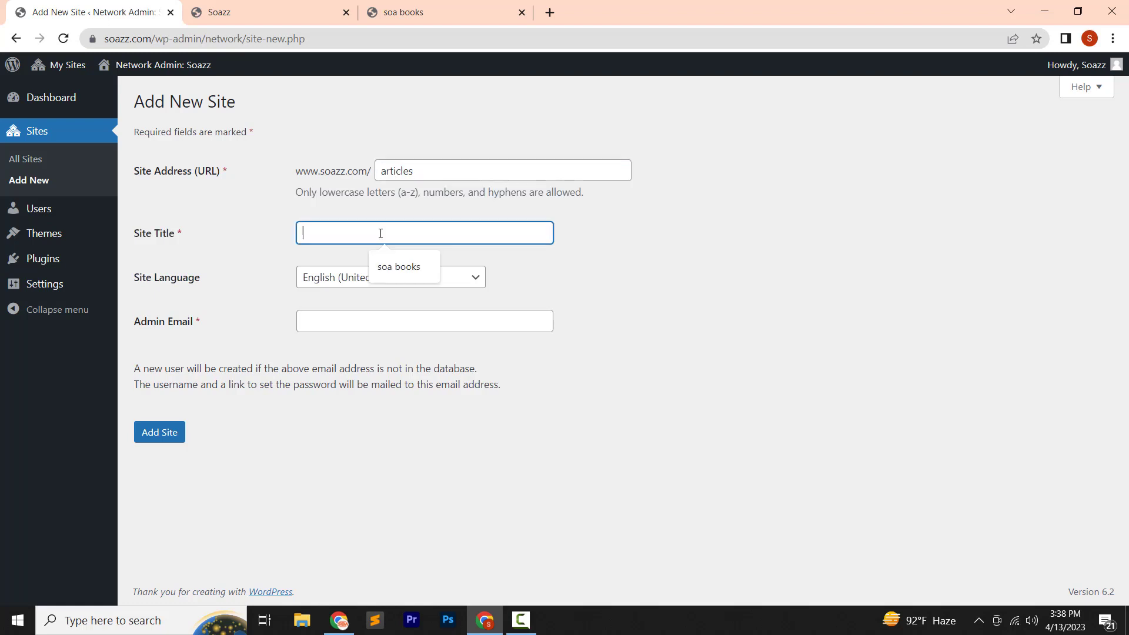
text(soa articles)
click(367, 259)
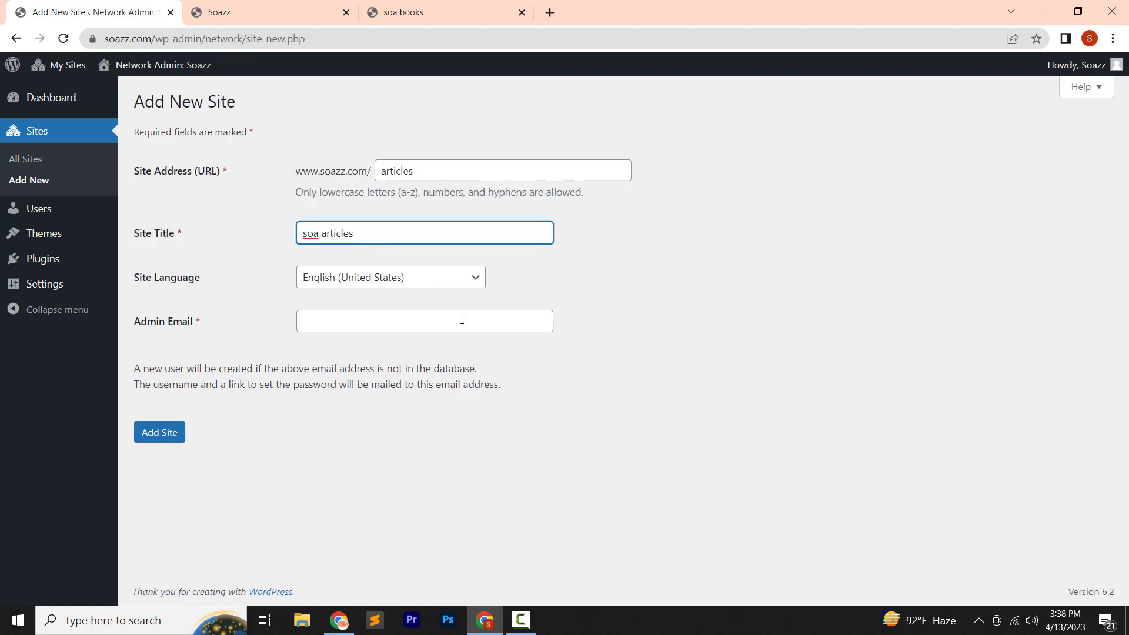
Fill in the admin e-mail for the articles site and add the site to the network
click(351, 330)
text(soa)
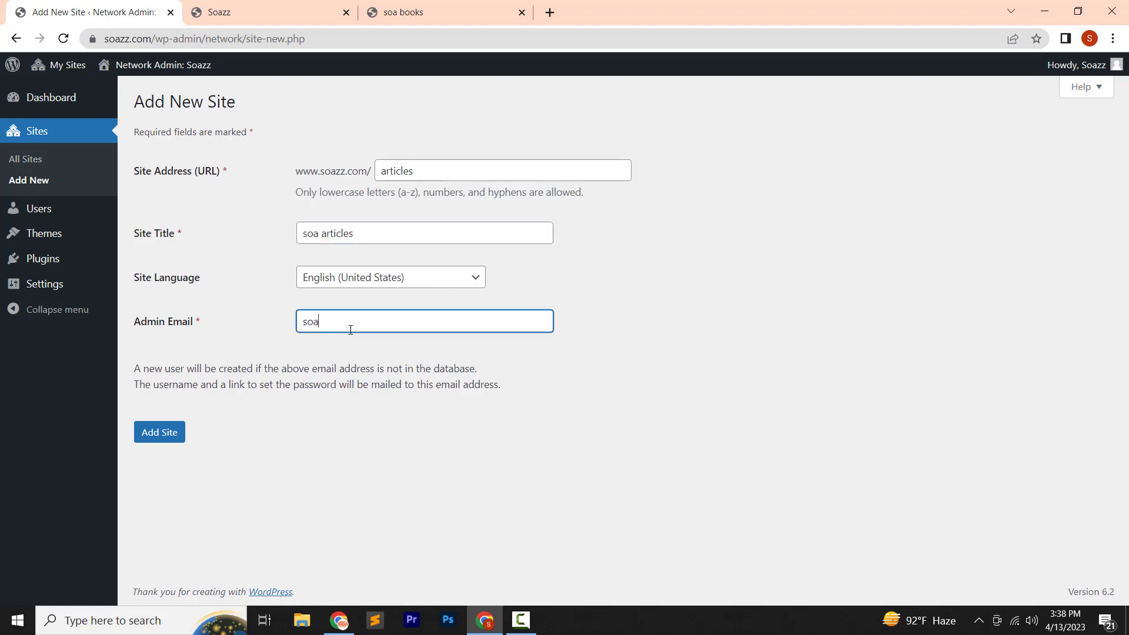
text(g)
click(344, 341)
click(161, 435)
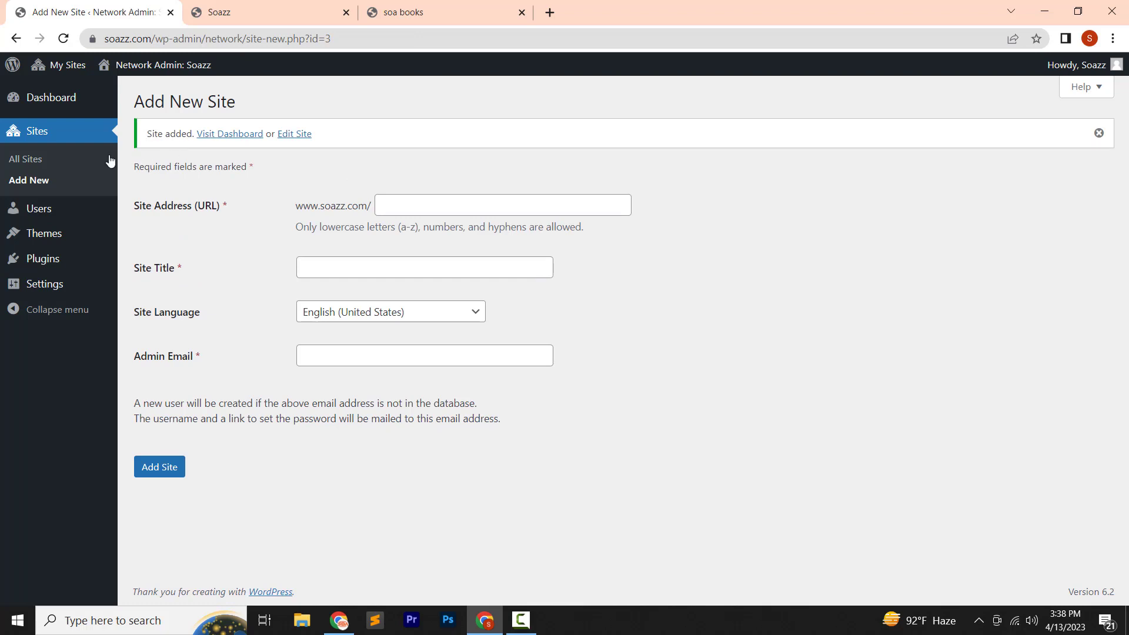
click(68, 166)
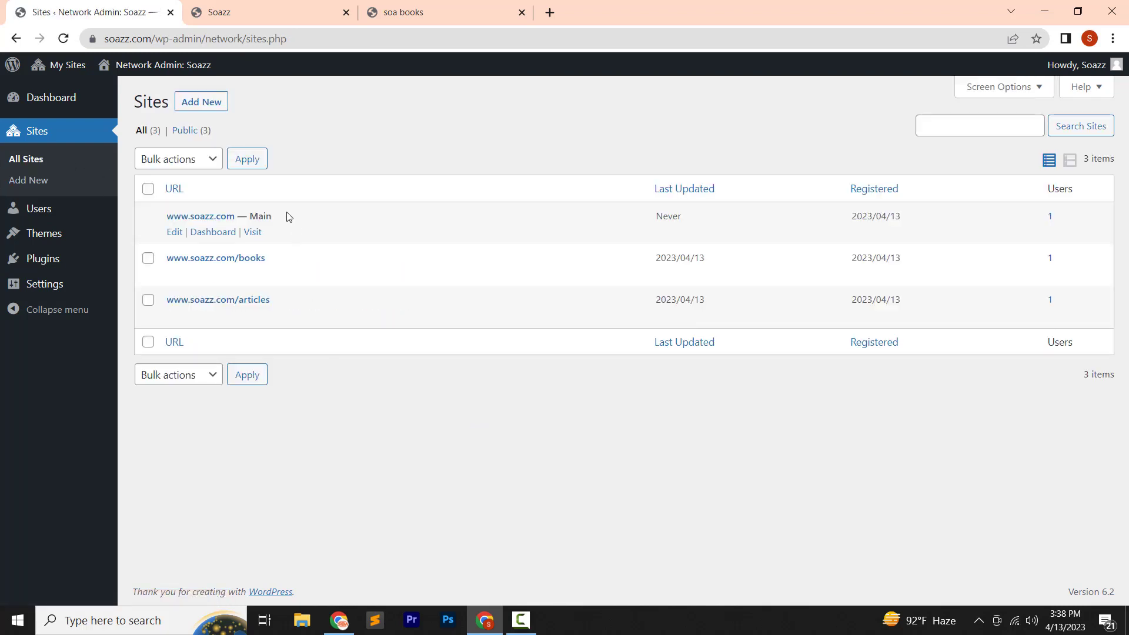
right_click(408, 316)
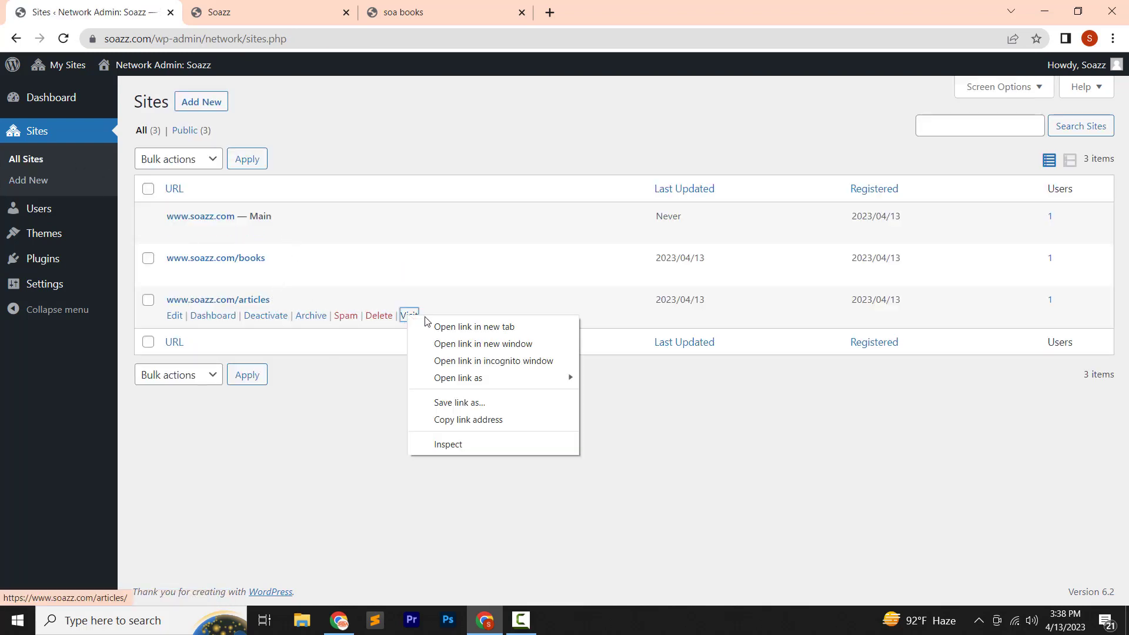
click(458, 324)
click(645, 18)
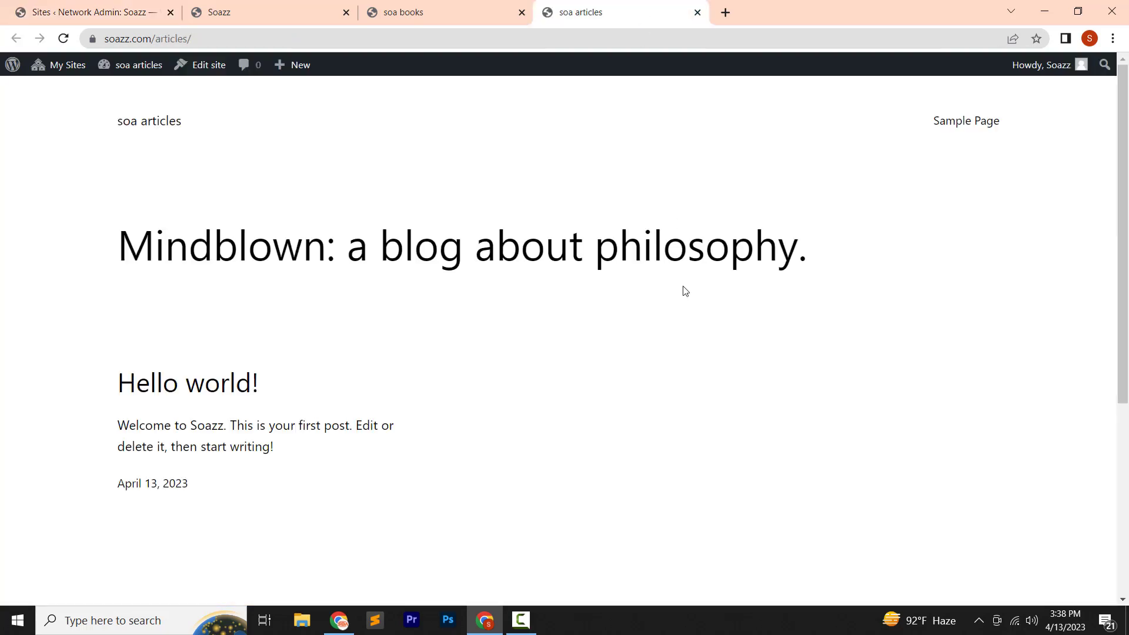
In the Network Admin themes, network-enable Twenty Twenty-One, ShoppingCart and Twenty Twenty-Two
click(94, 12)
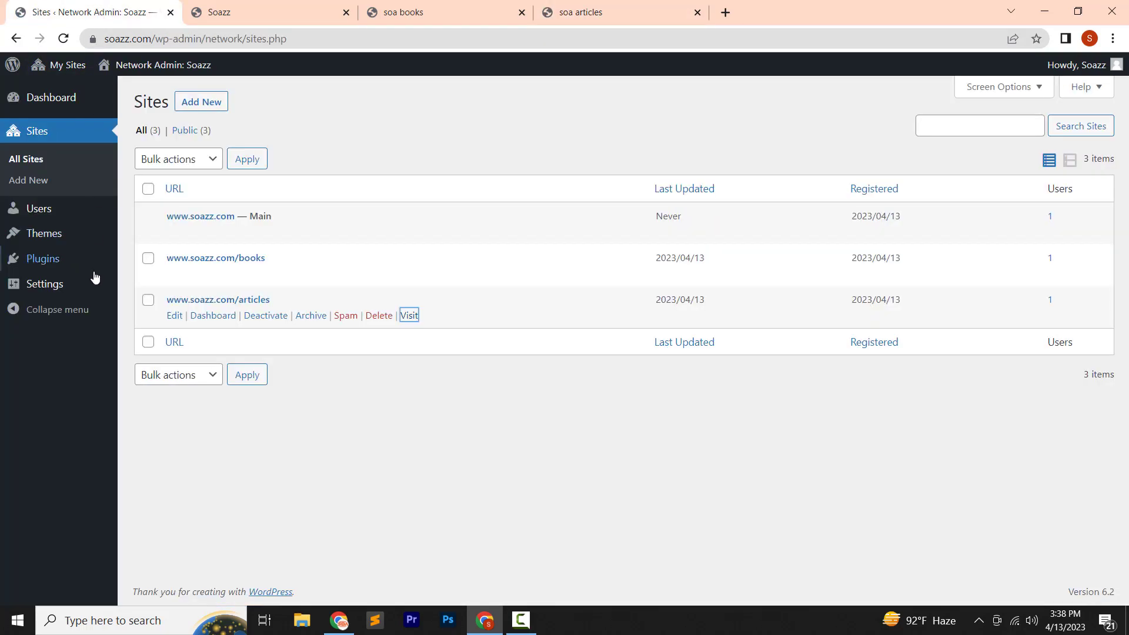
click(60, 247)
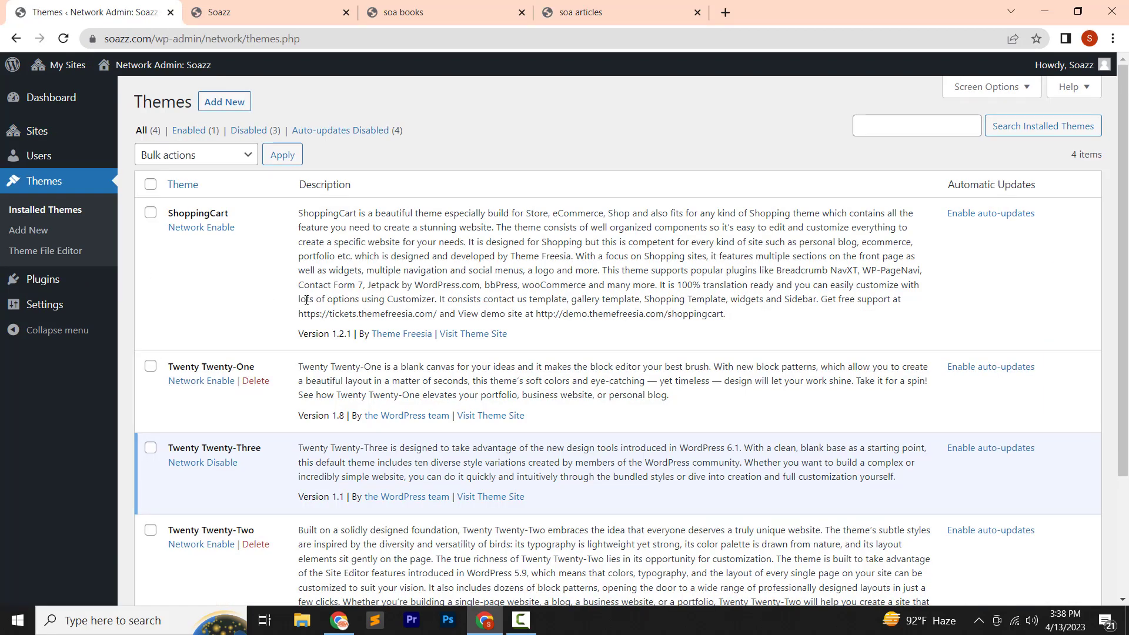
click(216, 384)
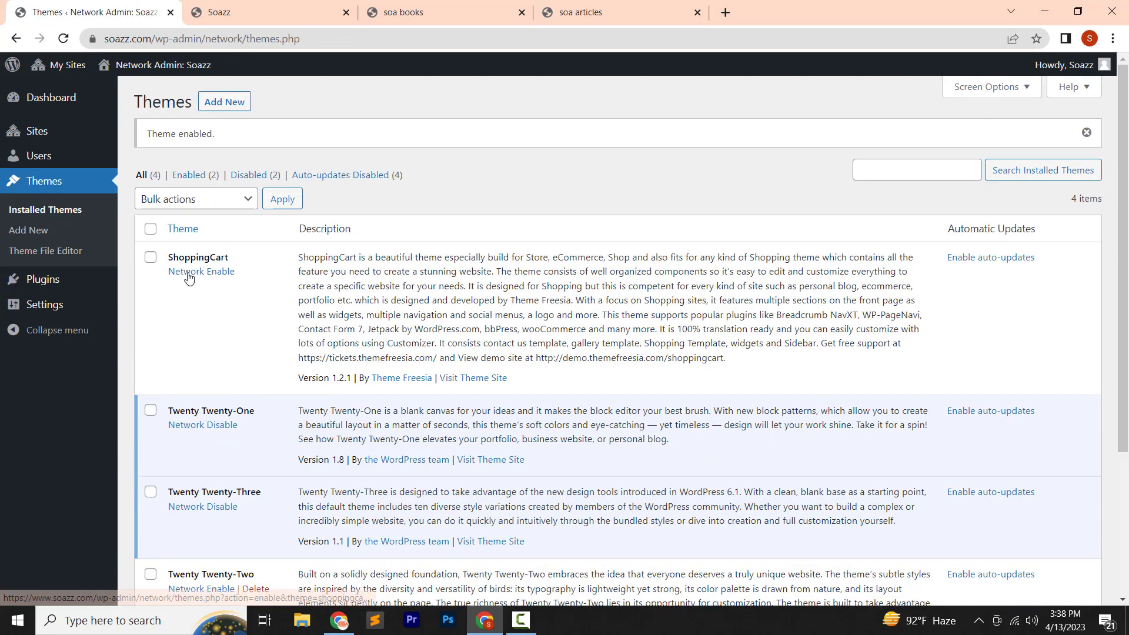
click(188, 275)
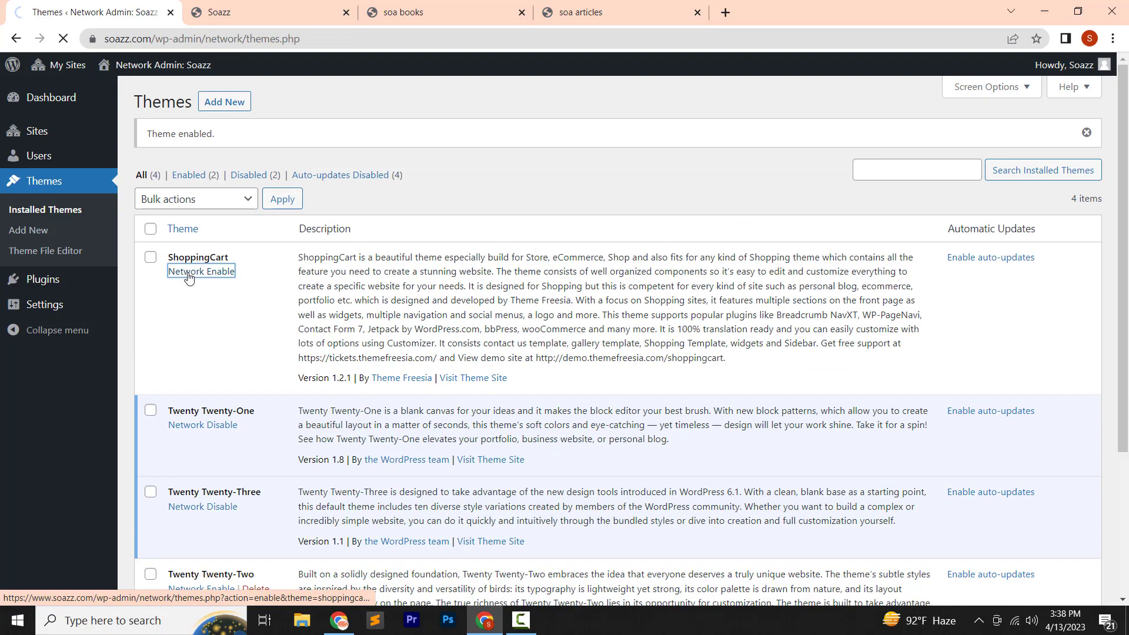
scroll(187, 294, down, 4)
click(189, 391)
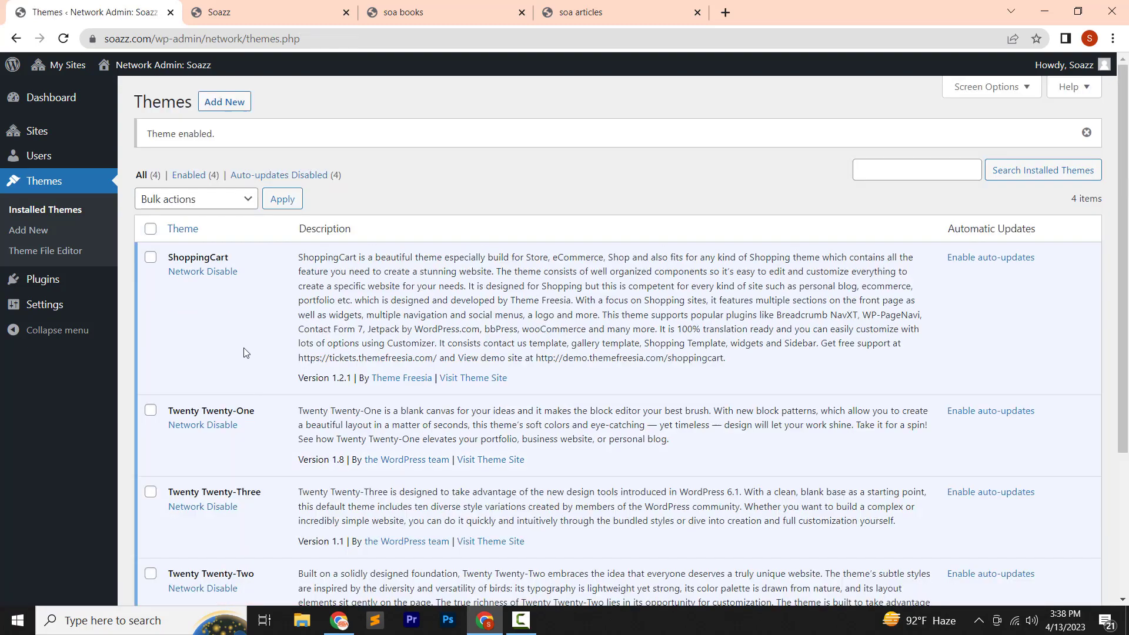
Open the soa books site's own dashboard and go to its installed themes
click(228, 11)
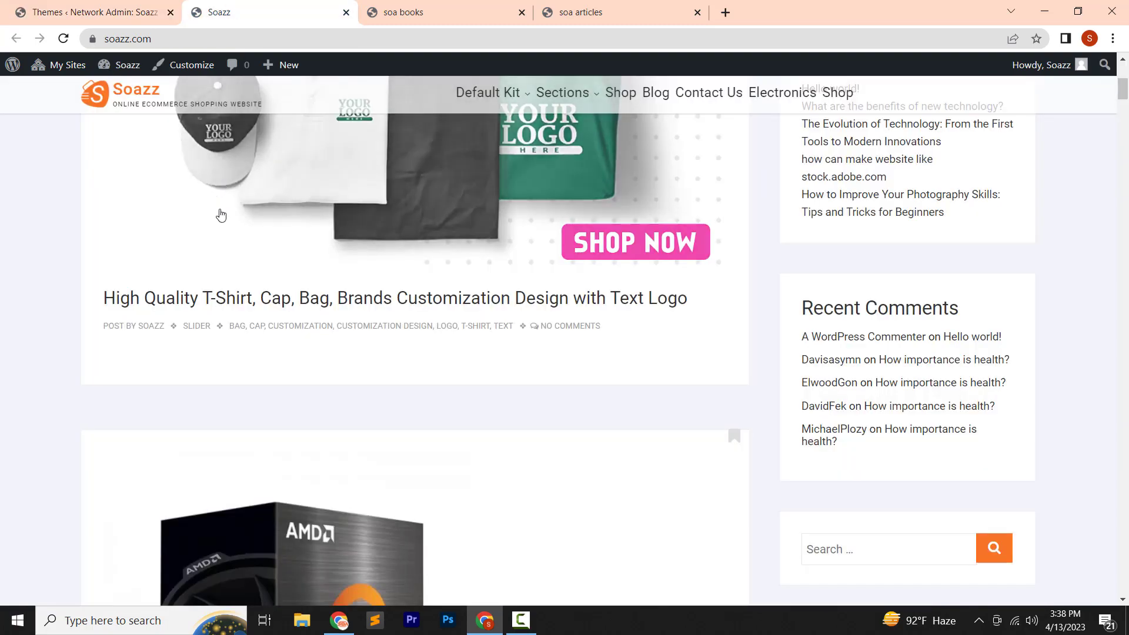
click(413, 11)
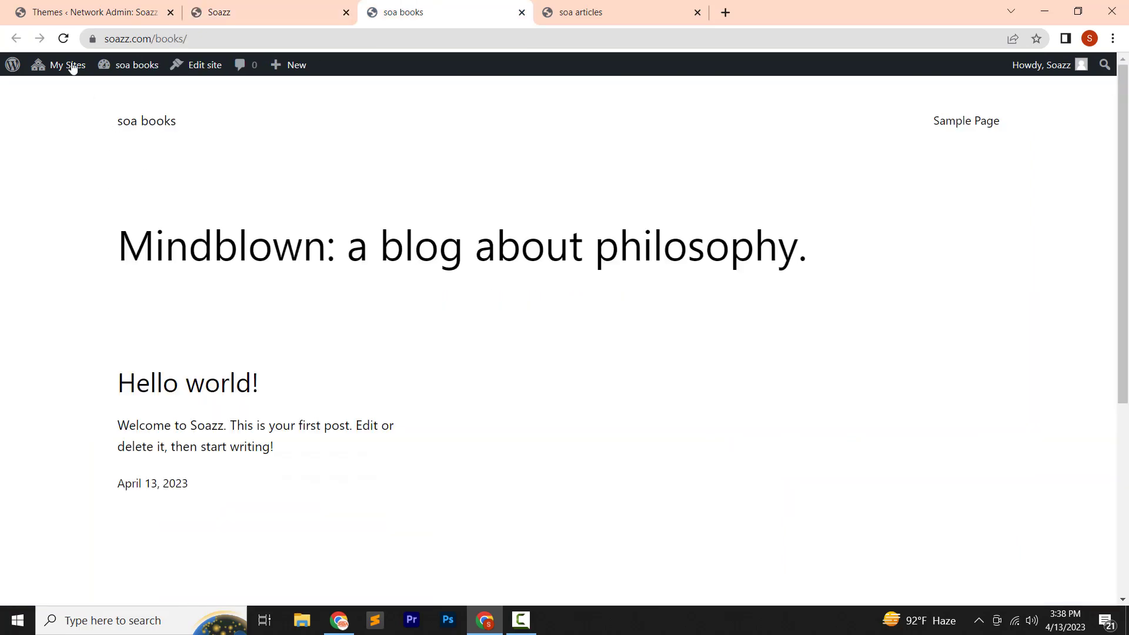
mouse_move(136, 64)
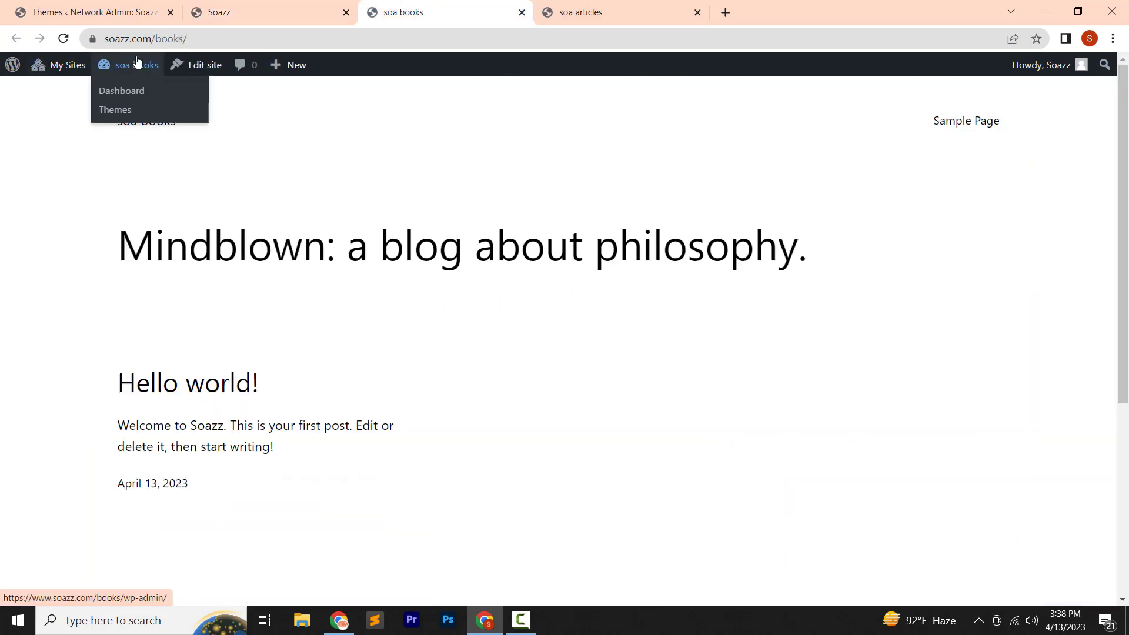
click(125, 100)
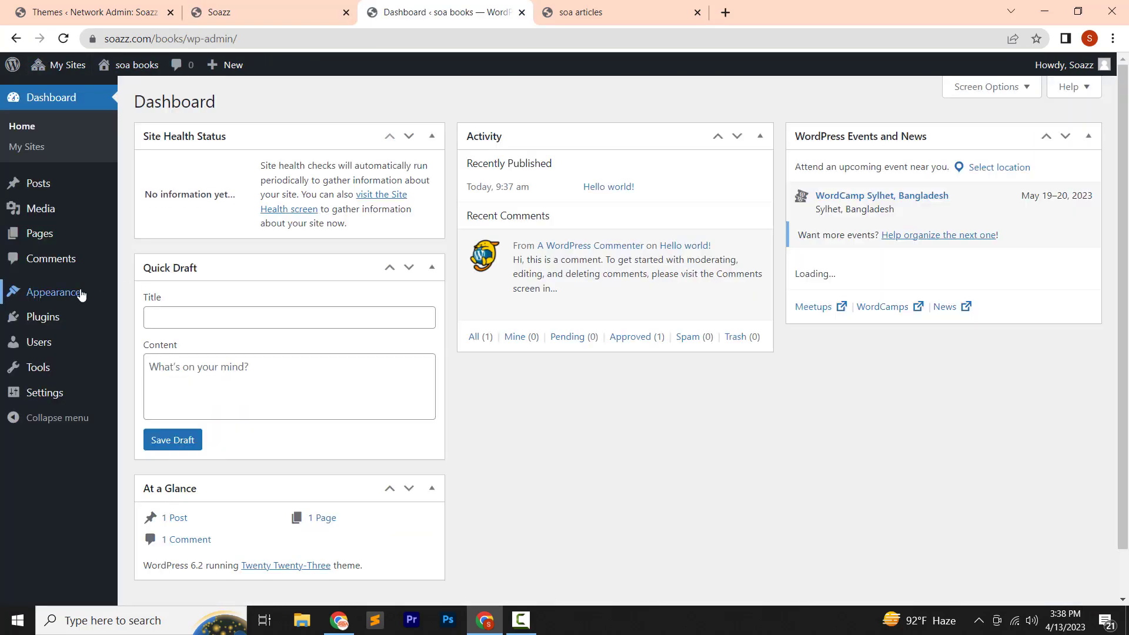
mouse_move(81, 295)
click(151, 296)
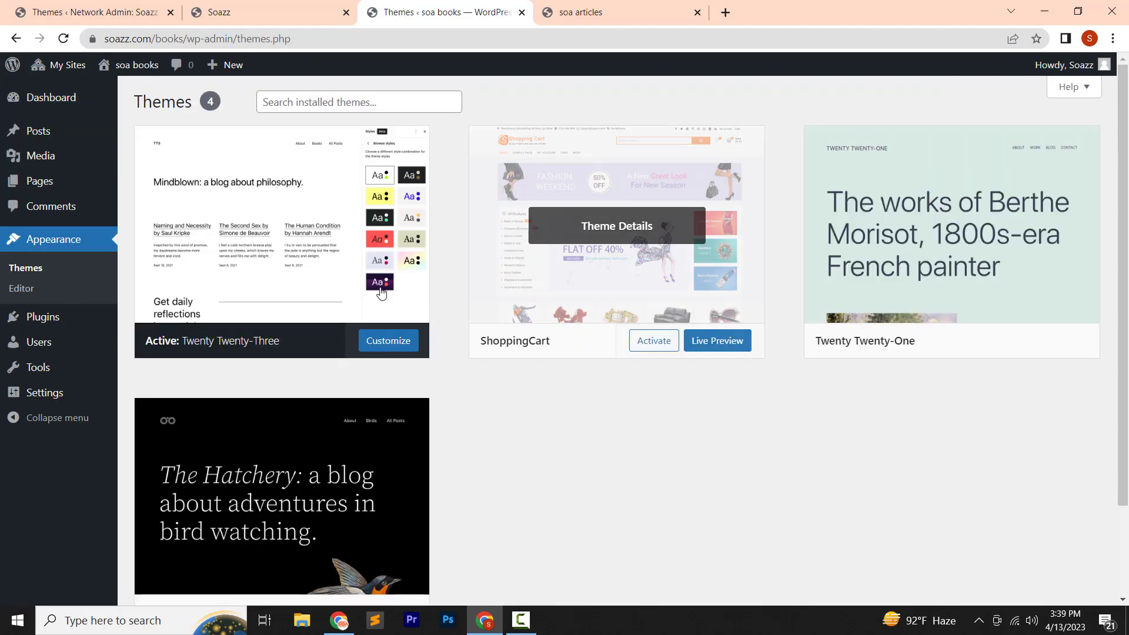
Activate the Twenty Twenty-Two theme on the soa articles site and view that site's front end
click(594, 13)
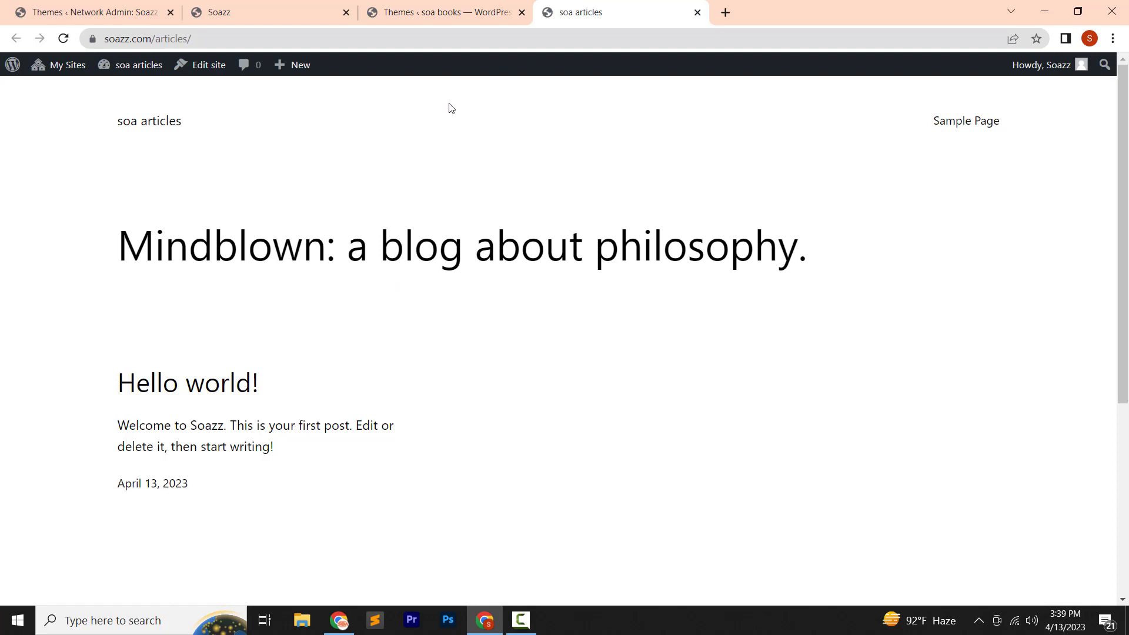
mouse_move(117, 69)
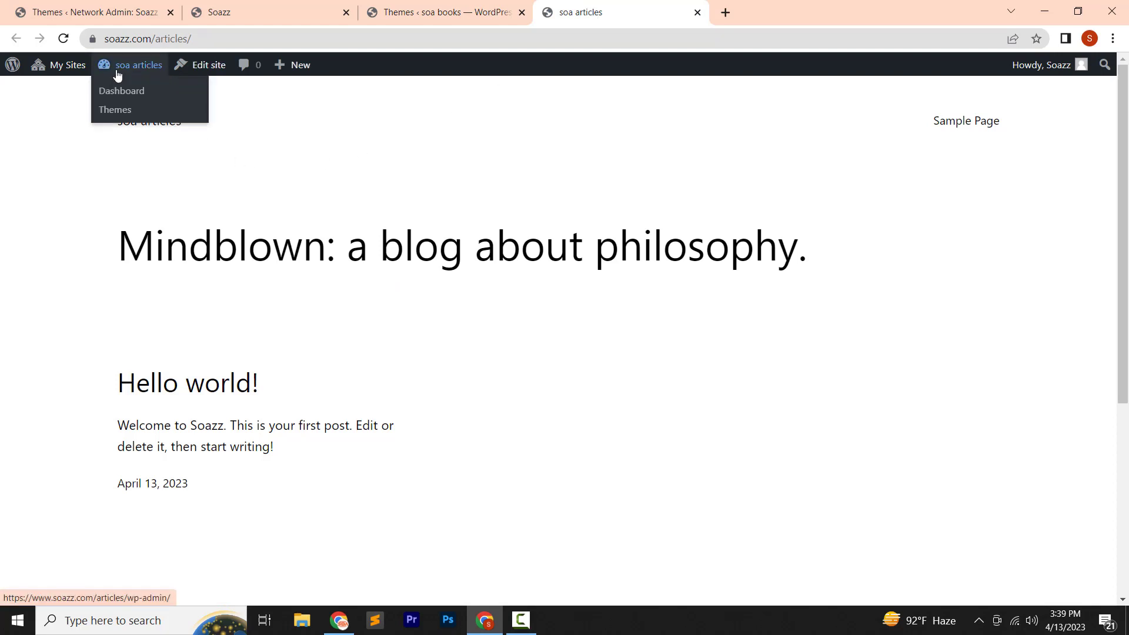
click(116, 110)
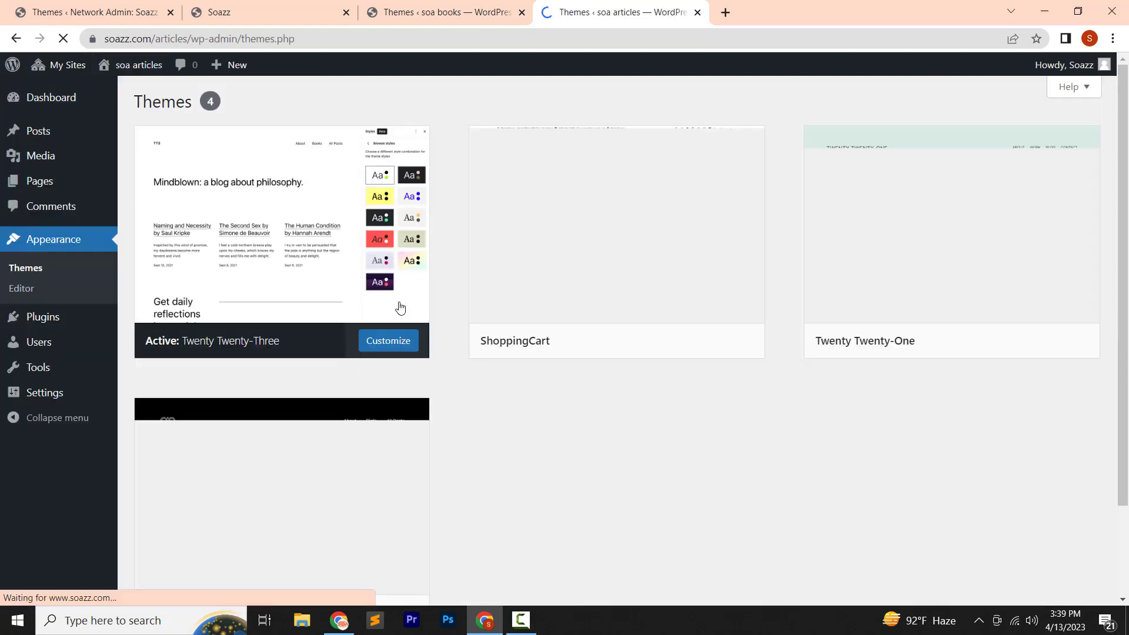
scroll(894, 290, down, 2)
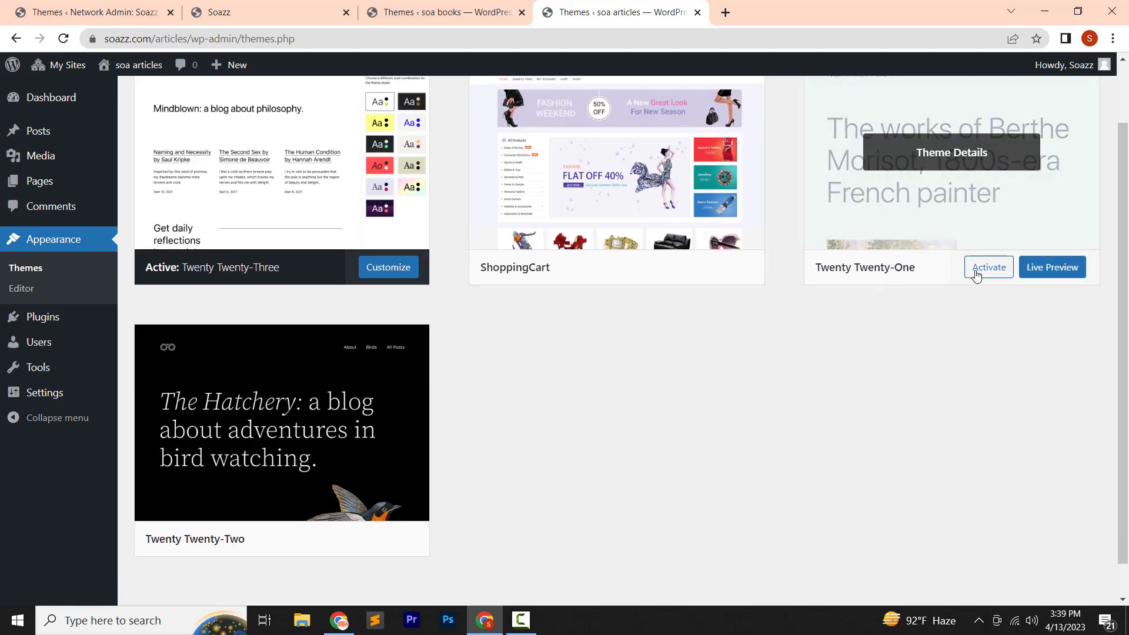
click(395, 537)
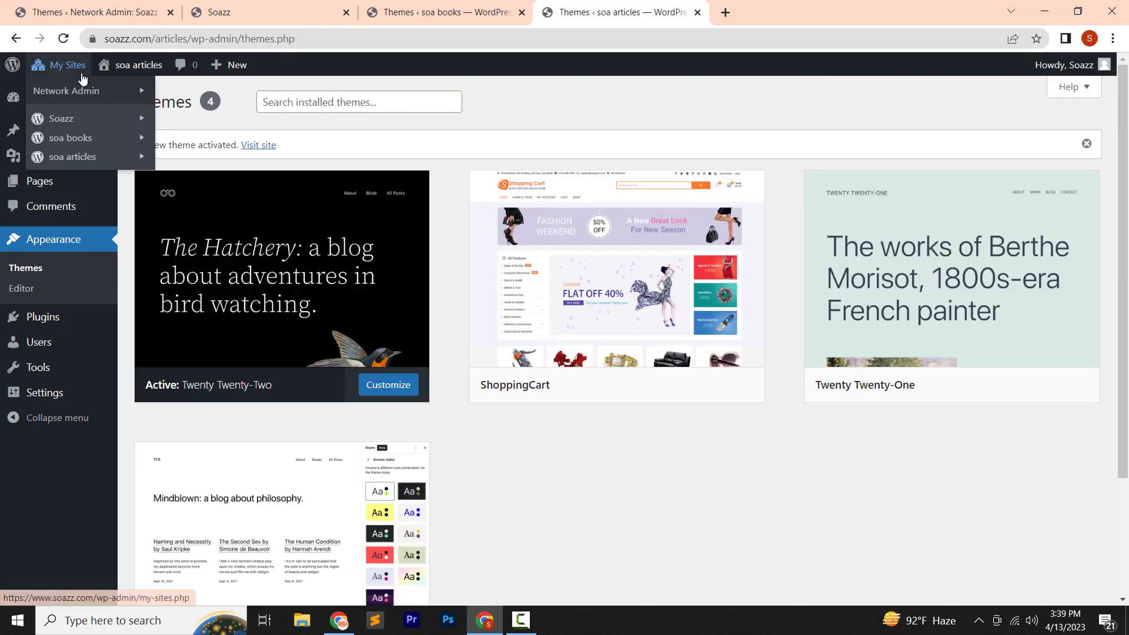
click(112, 88)
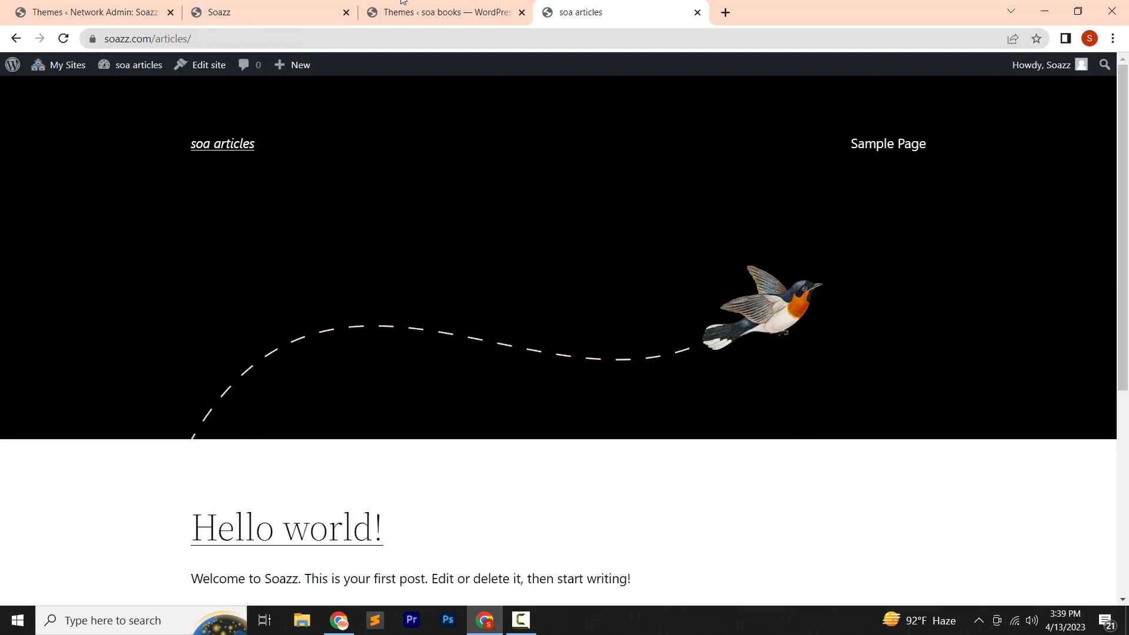
Open the front end of the soa books site and compare it with the main Soazz and soa articles sites
click(404, 5)
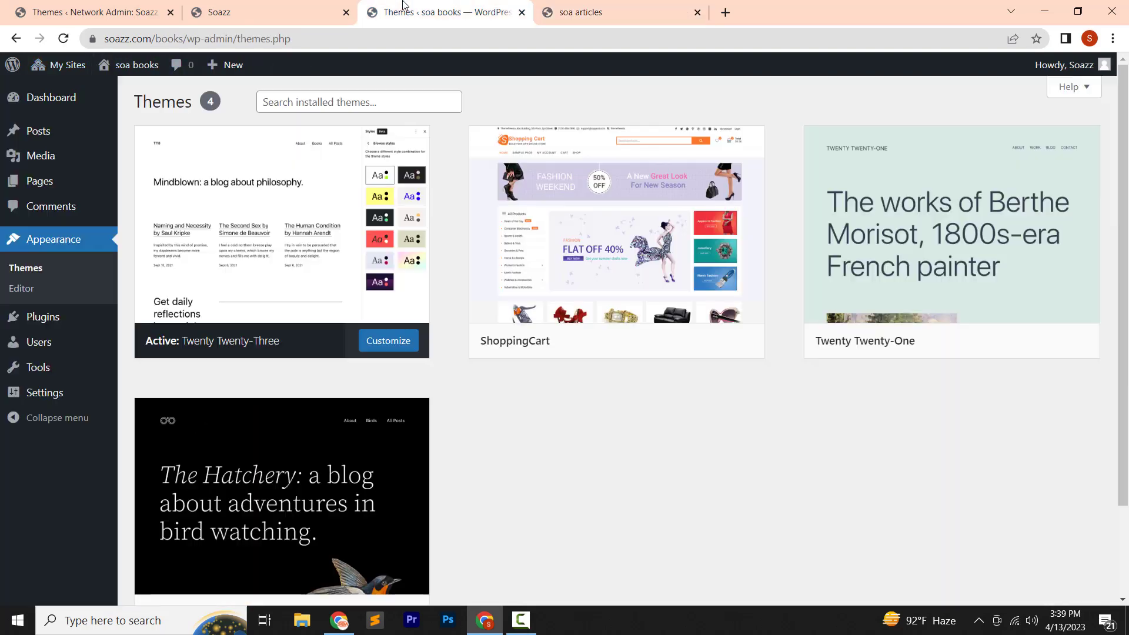
mouse_move(141, 72)
click(137, 92)
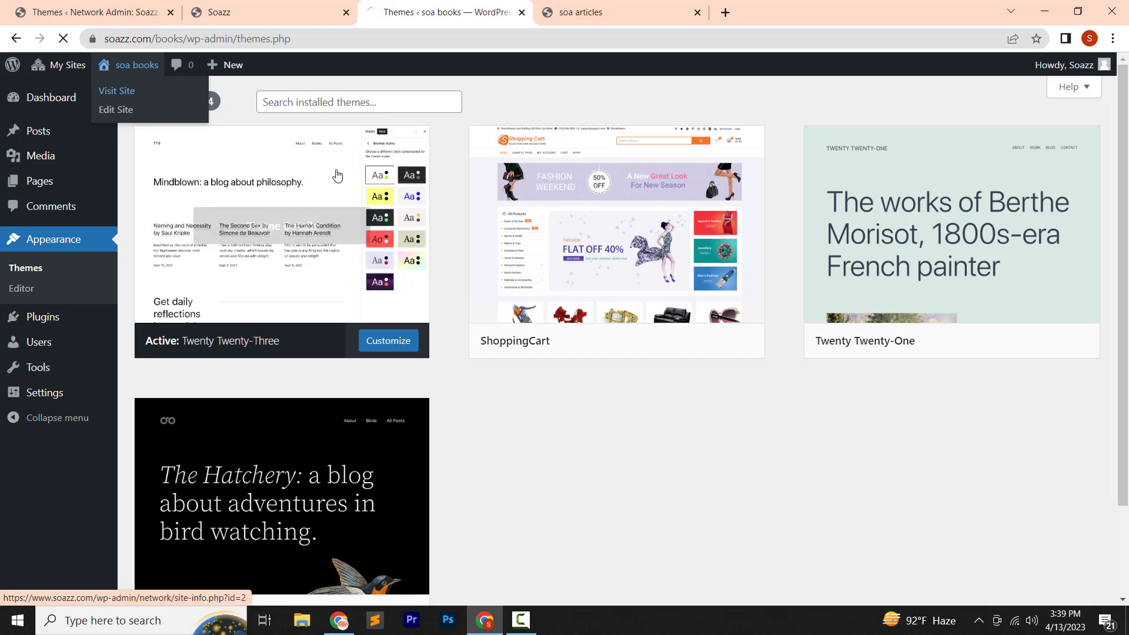
click(282, 6)
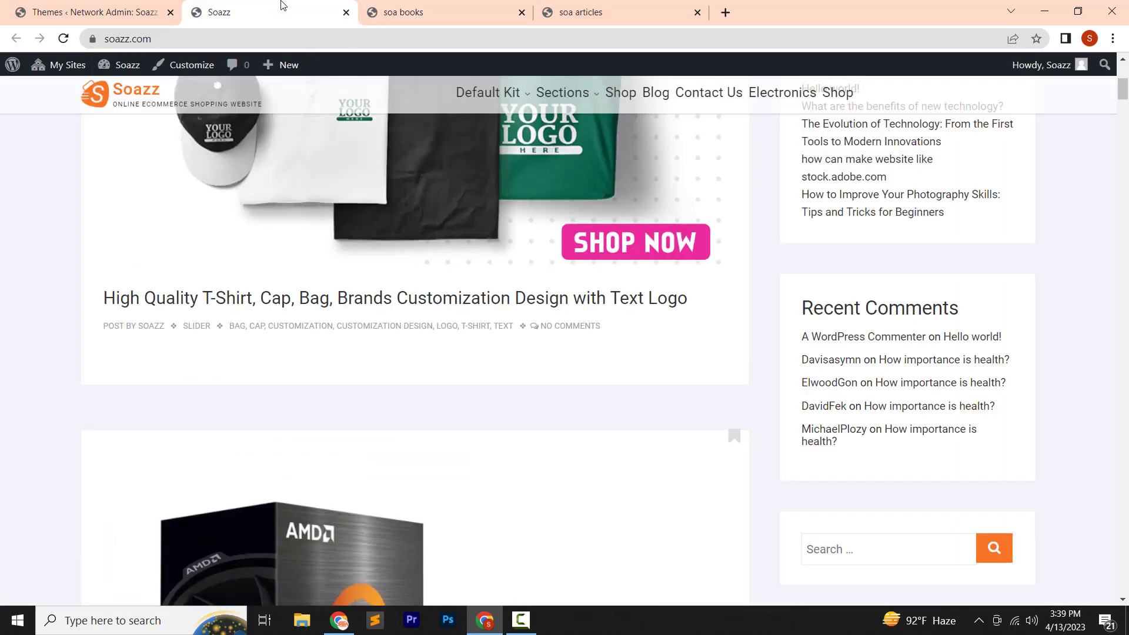
click(403, 8)
click(585, 6)
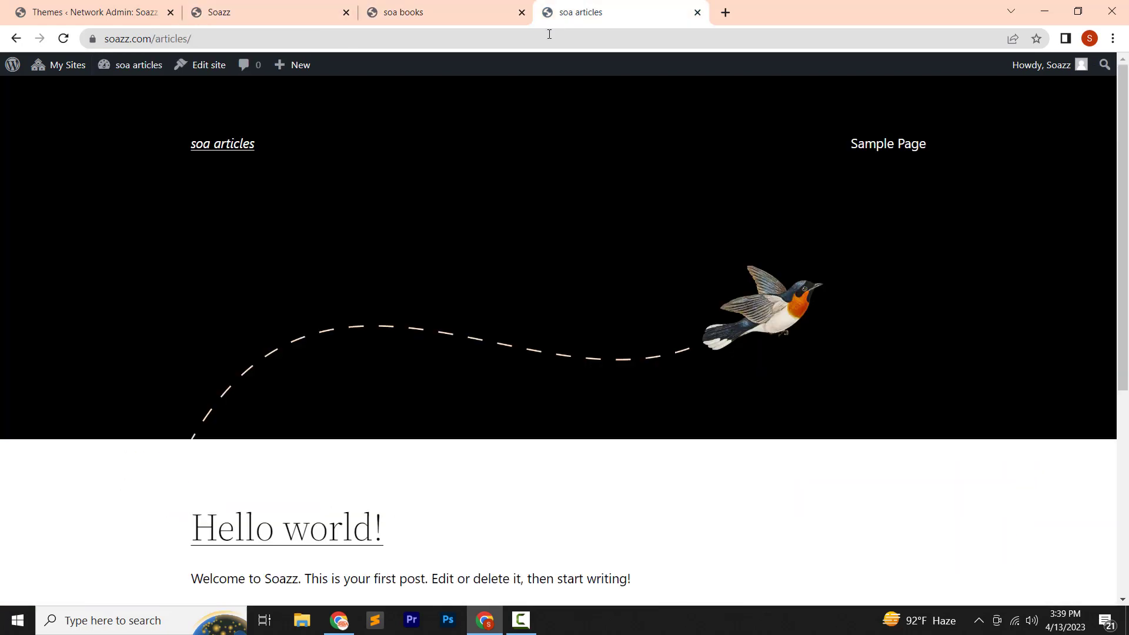